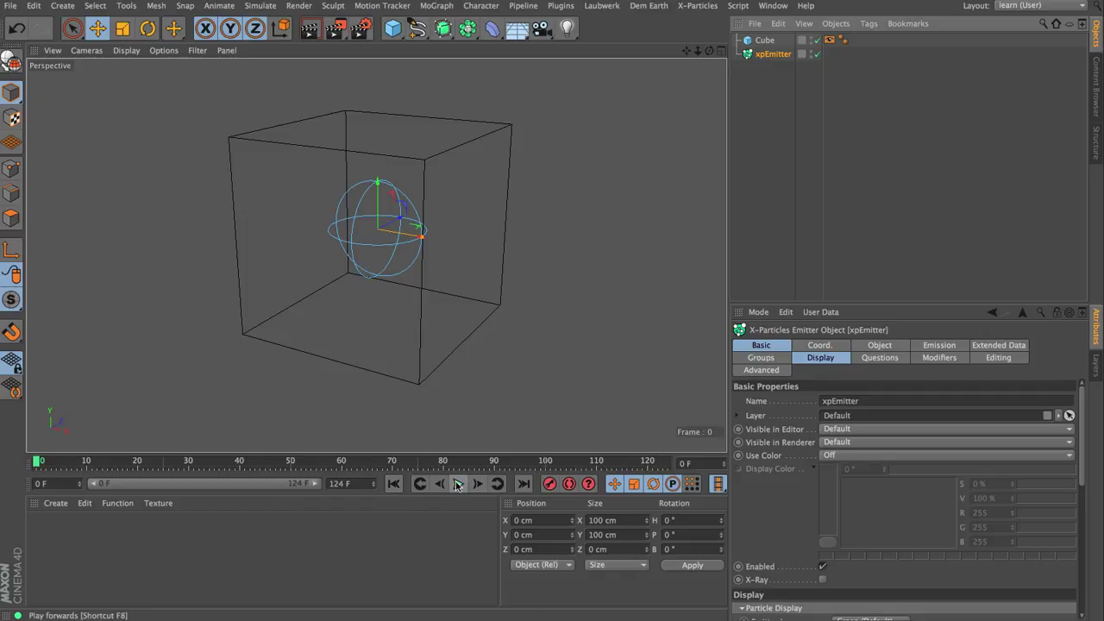
Step: Check the cube's display tag, preview the particle animation, then rewind to frame 0
left_click(830, 40)
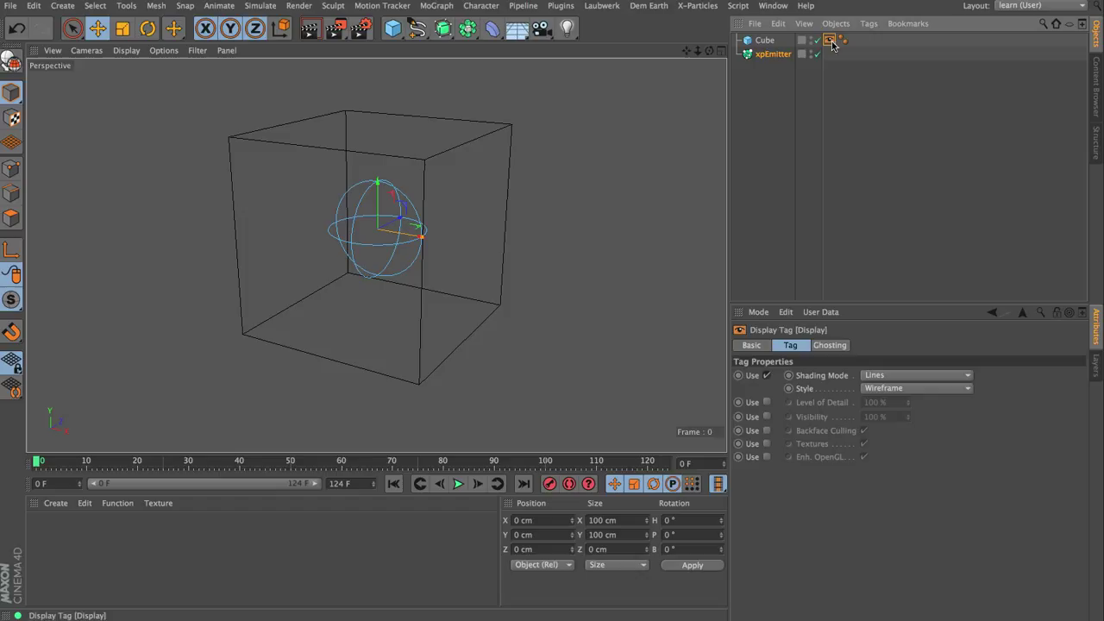
left_click(458, 484)
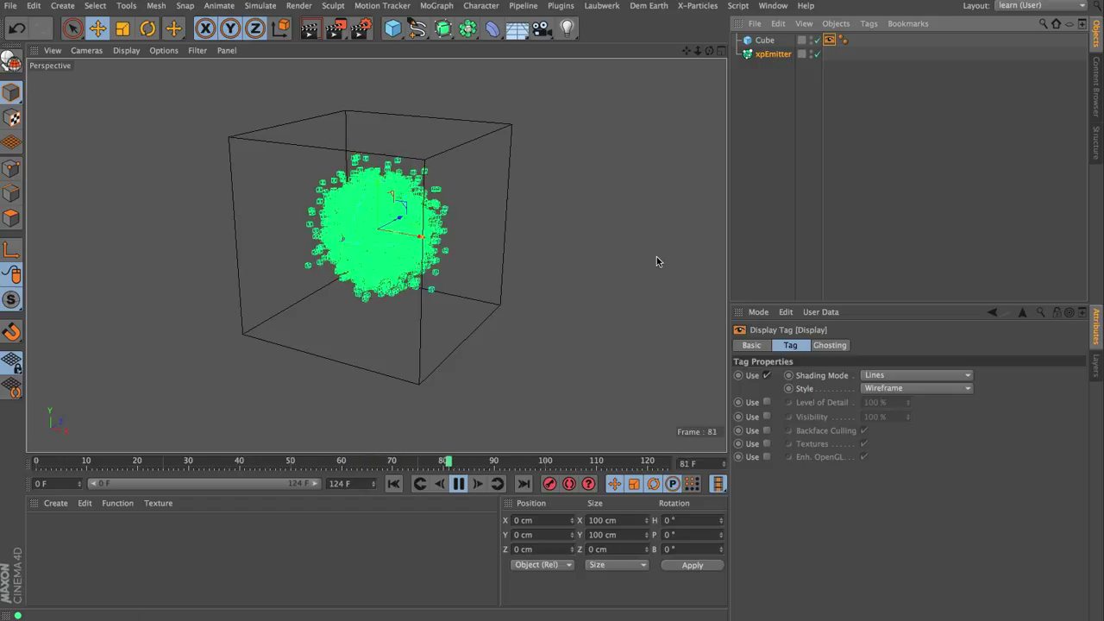
left_click(458, 484)
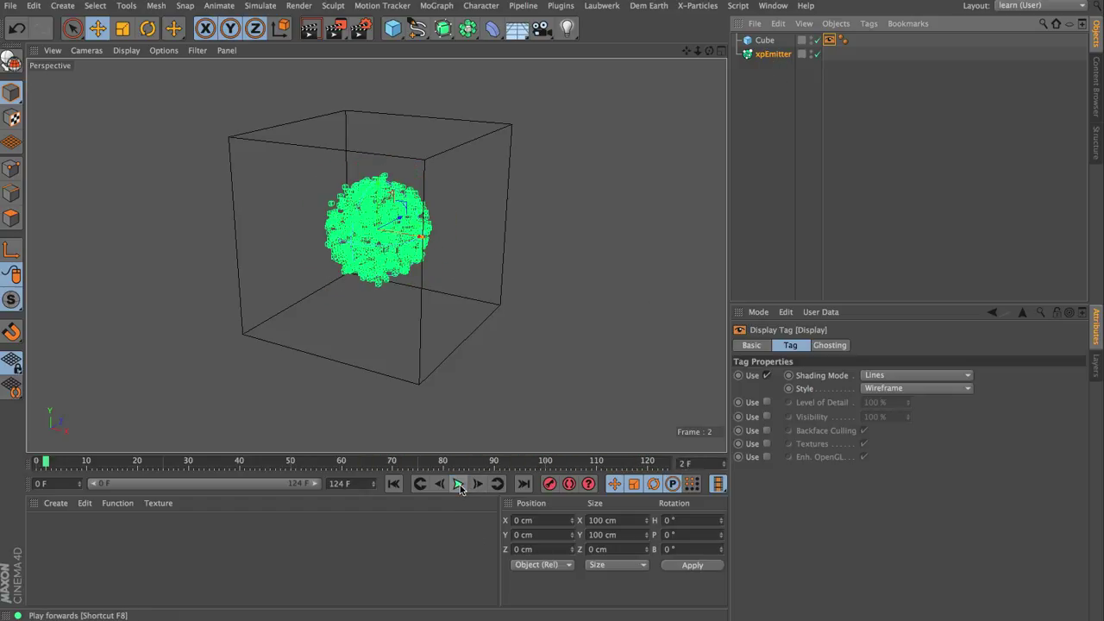
left_click(394, 484)
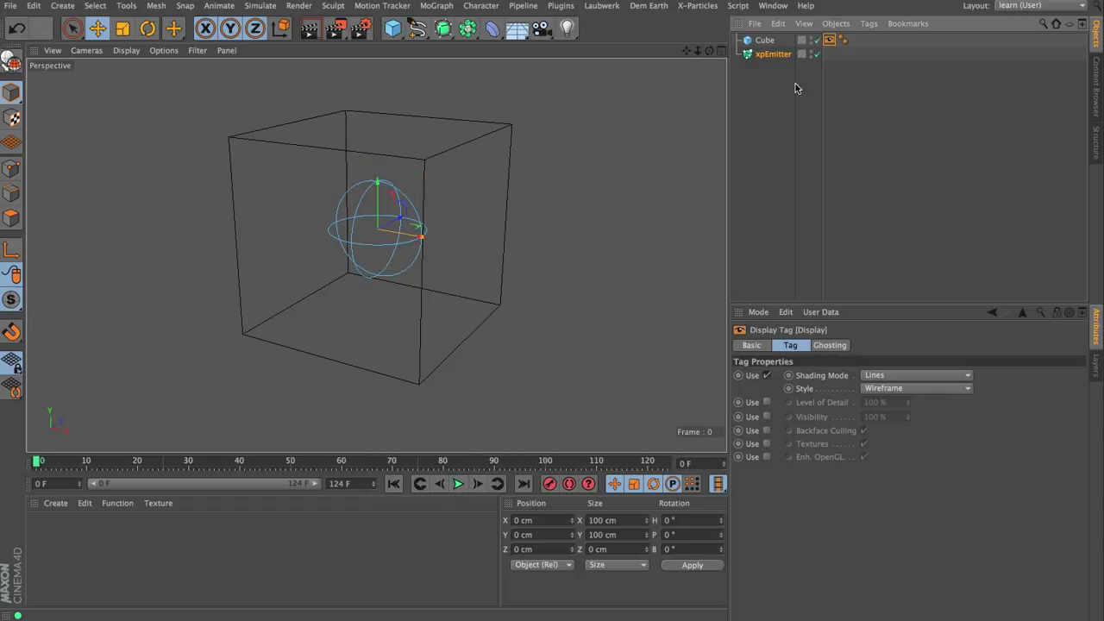
Step: Add an xpVolumeEmit object from the X-Particles Other objects menu
left_click(697, 5)
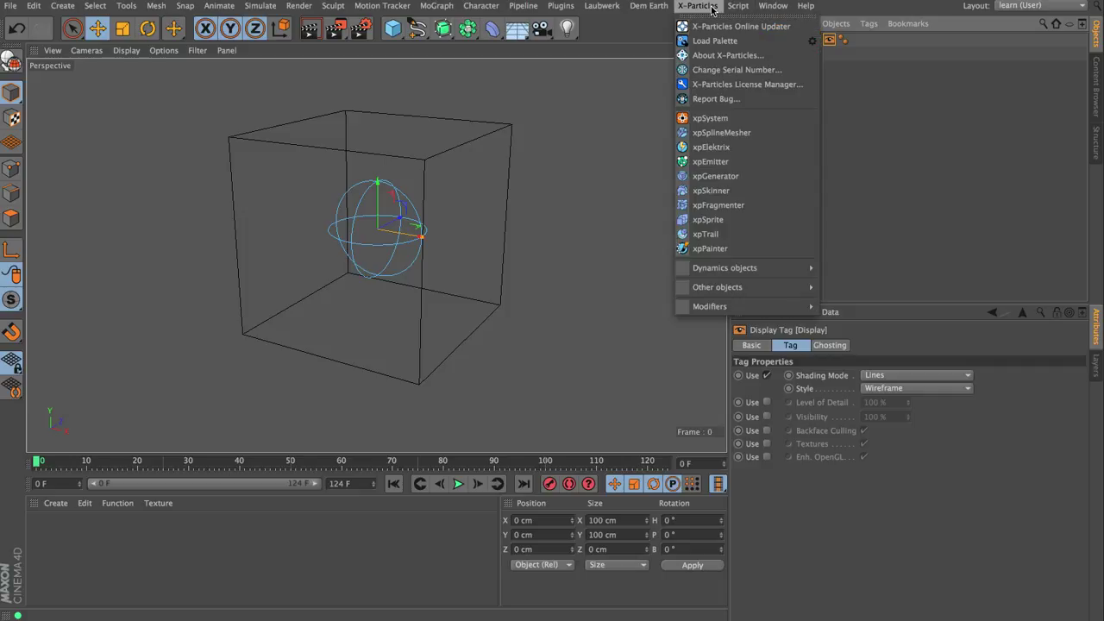
mouse_move(730, 286)
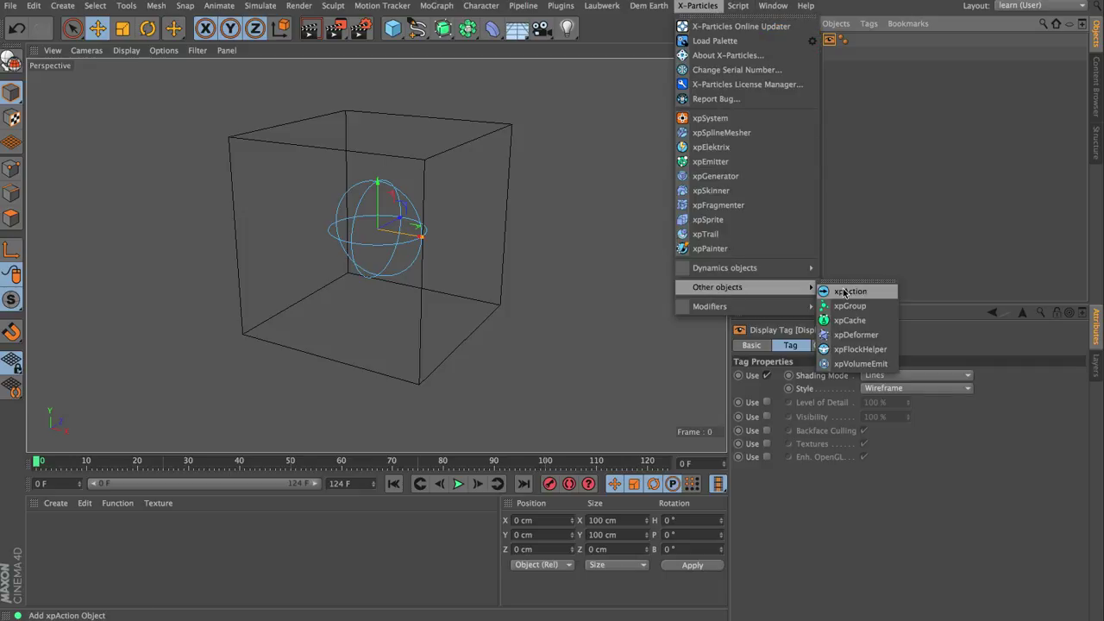
left_click(855, 364)
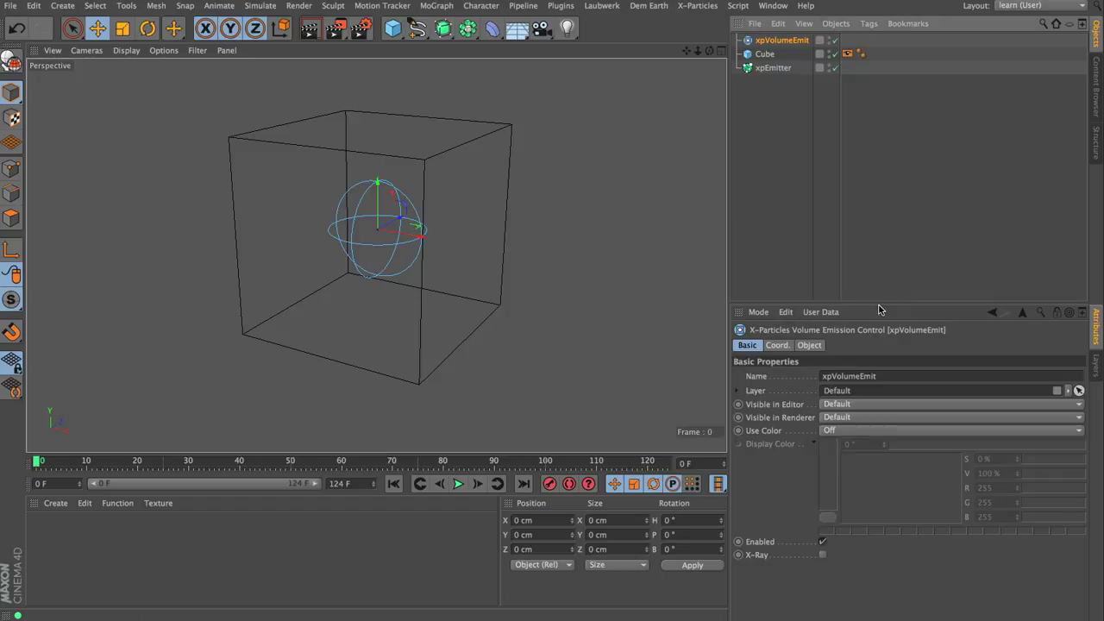
Step: Link xpEmitter into xpVolumeEmit's Emitter field and play the animation
left_click_drag(879, 304, 879, 216)
left_click(811, 257)
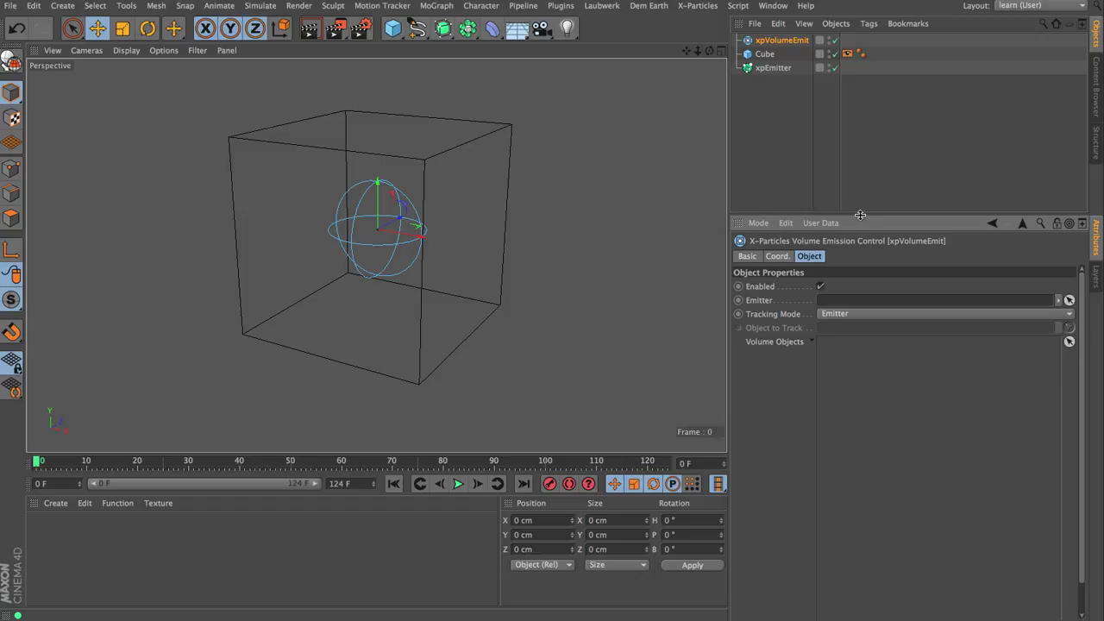
left_click_drag(861, 210, 868, 181)
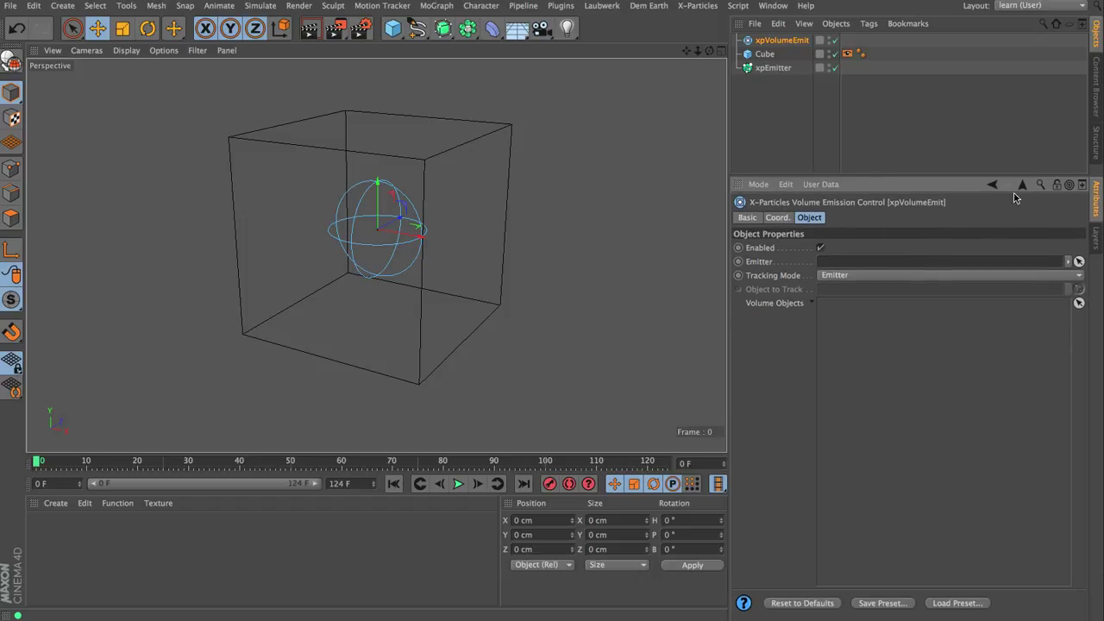
left_click_drag(781, 69, 863, 263)
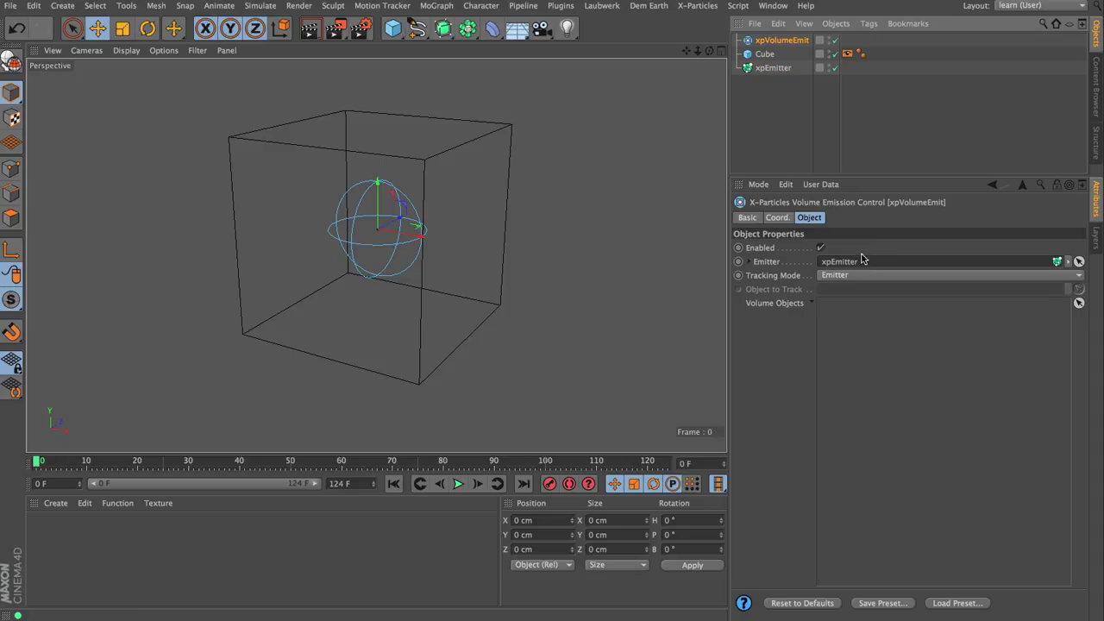
left_click(458, 485)
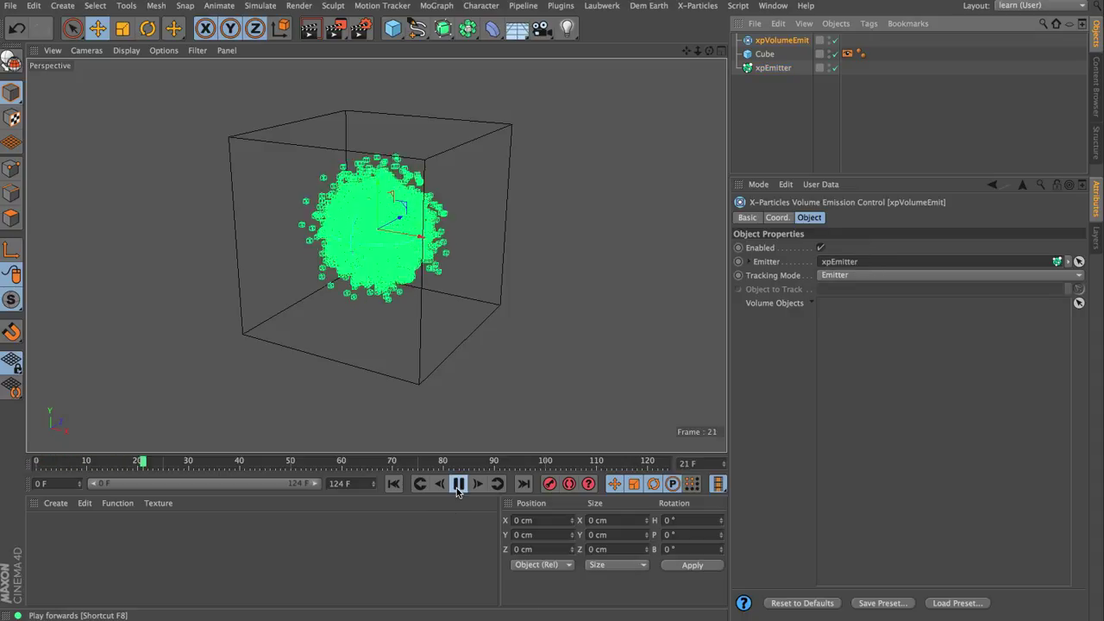
Step: Stop and rewind, then add Cube to xpVolumeEmit's Volume Objects list
left_click(457, 485)
left_click(393, 484)
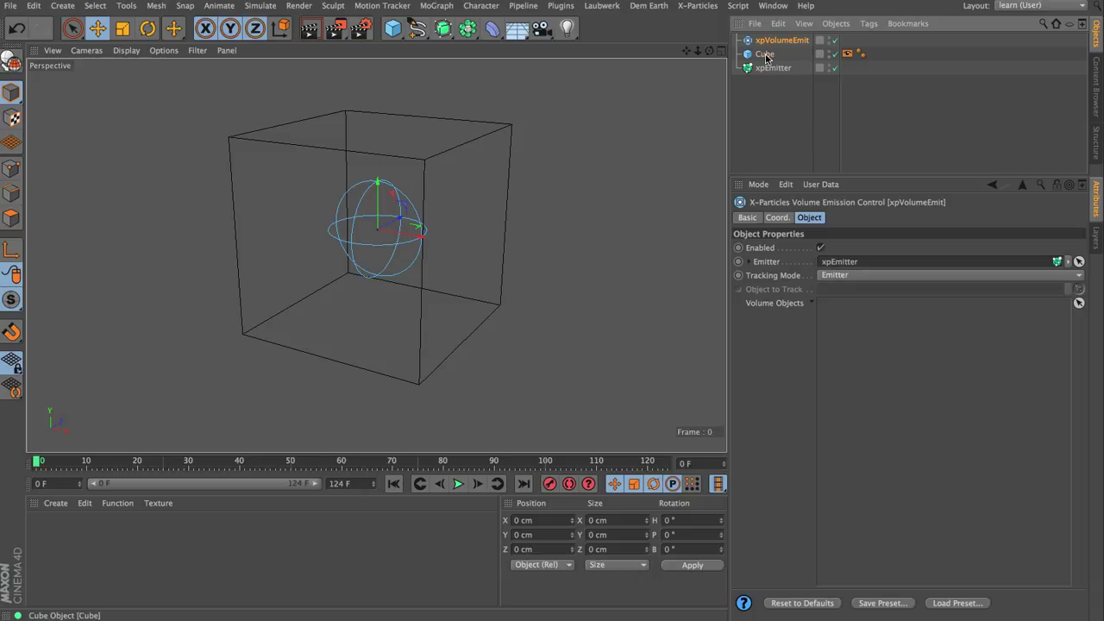
left_click_drag(766, 55, 910, 358)
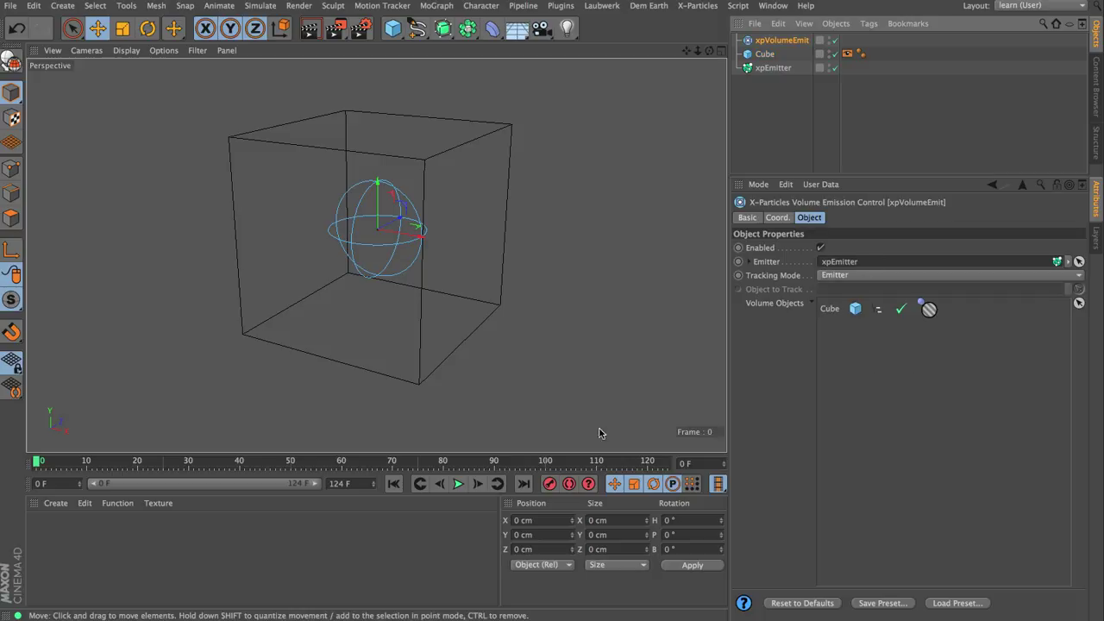
Step: Play the animation and drag xpEmitter around the cube to test emission
left_click(458, 488)
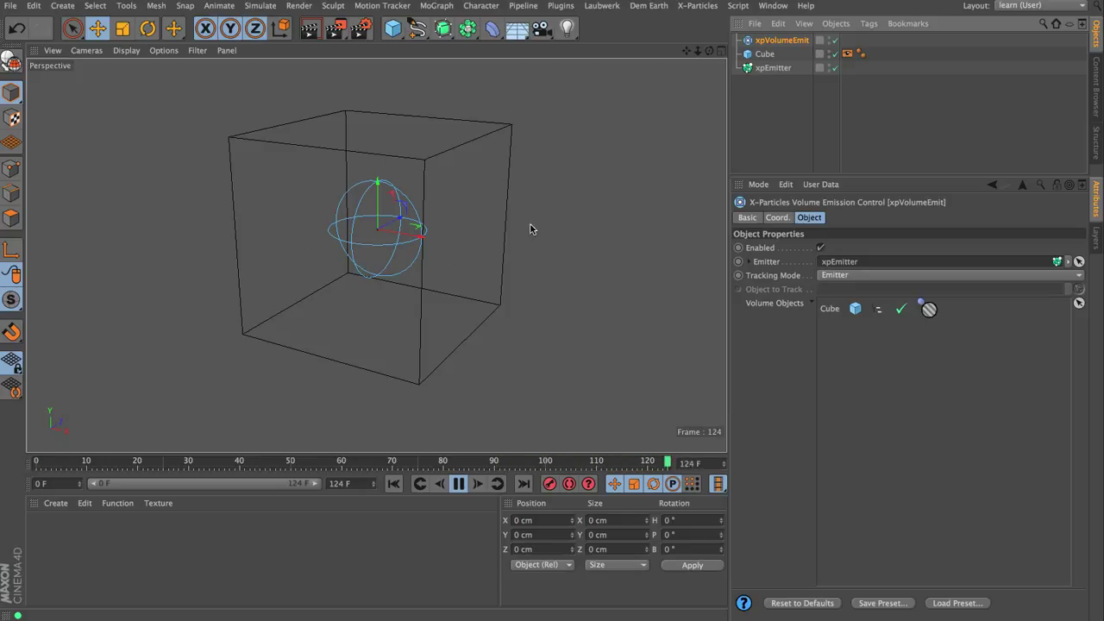
left_click(764, 71)
left_click_drag(552, 236, 481, 283)
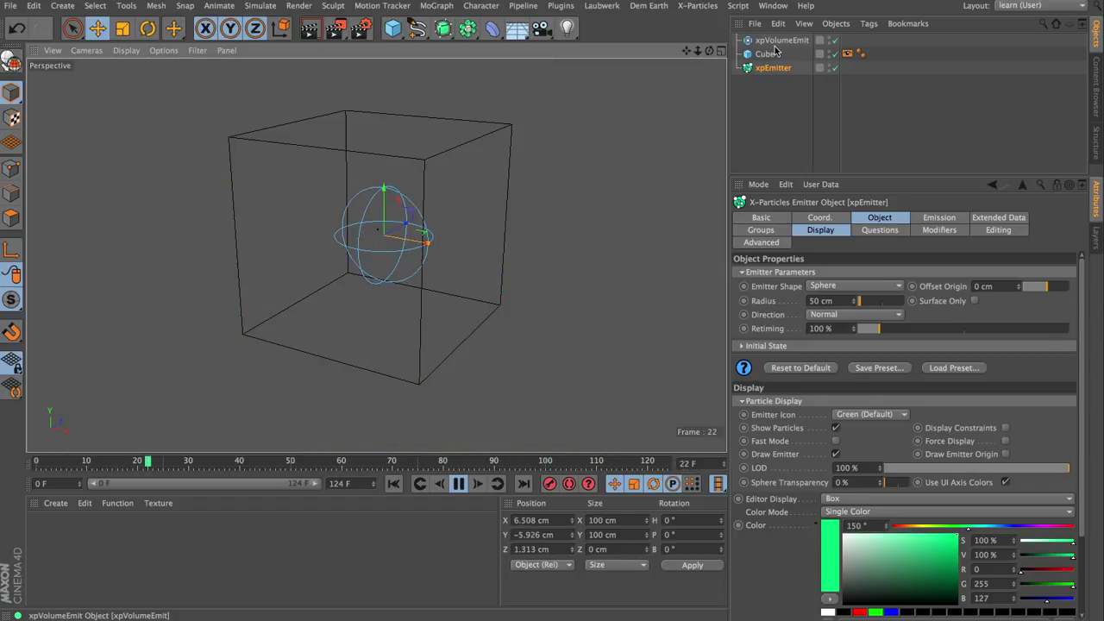
Step: Switch the Cube volume entry to emit inside, then move xpEmitter in and out during playback
left_click(801, 41)
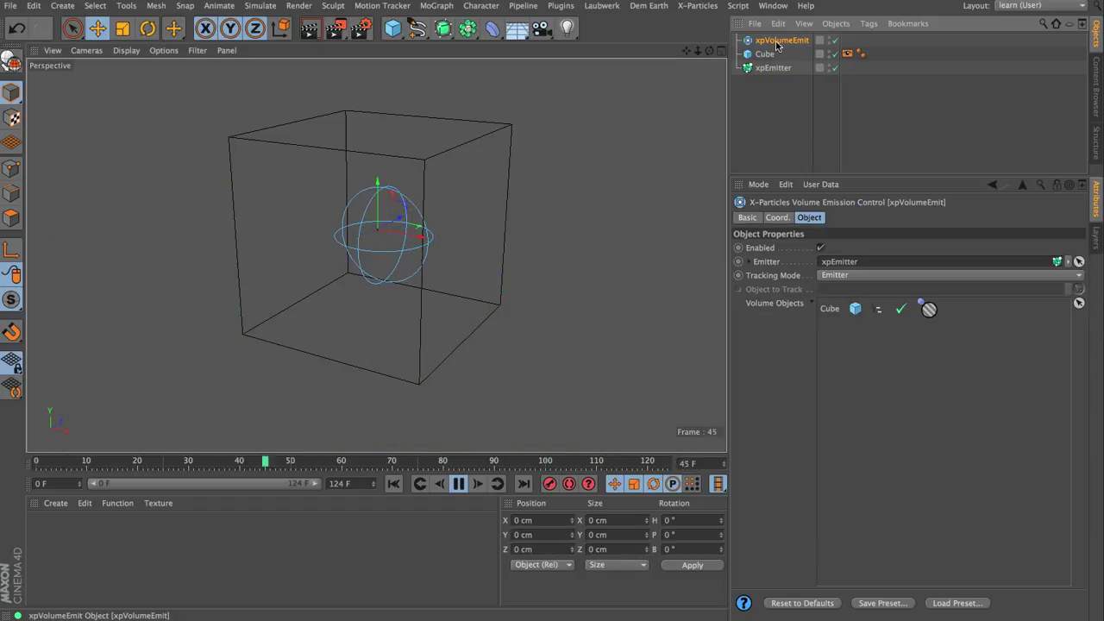
left_click(928, 309)
left_click_drag(439, 382, 404, 342, "alt")
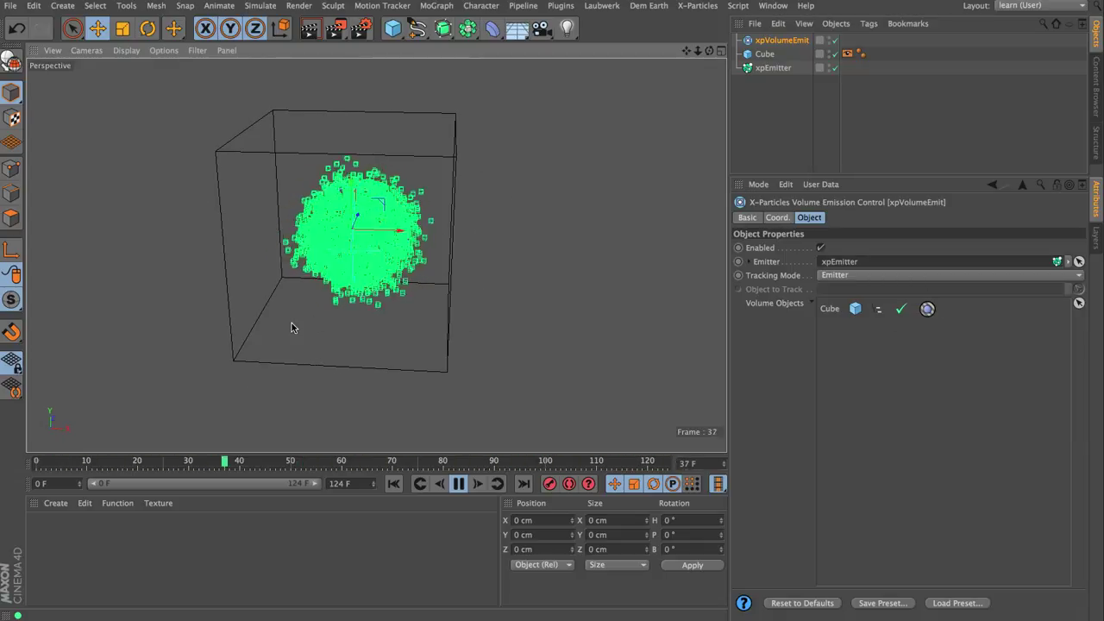
left_click_drag(290, 325, 317, 324)
left_click(773, 67)
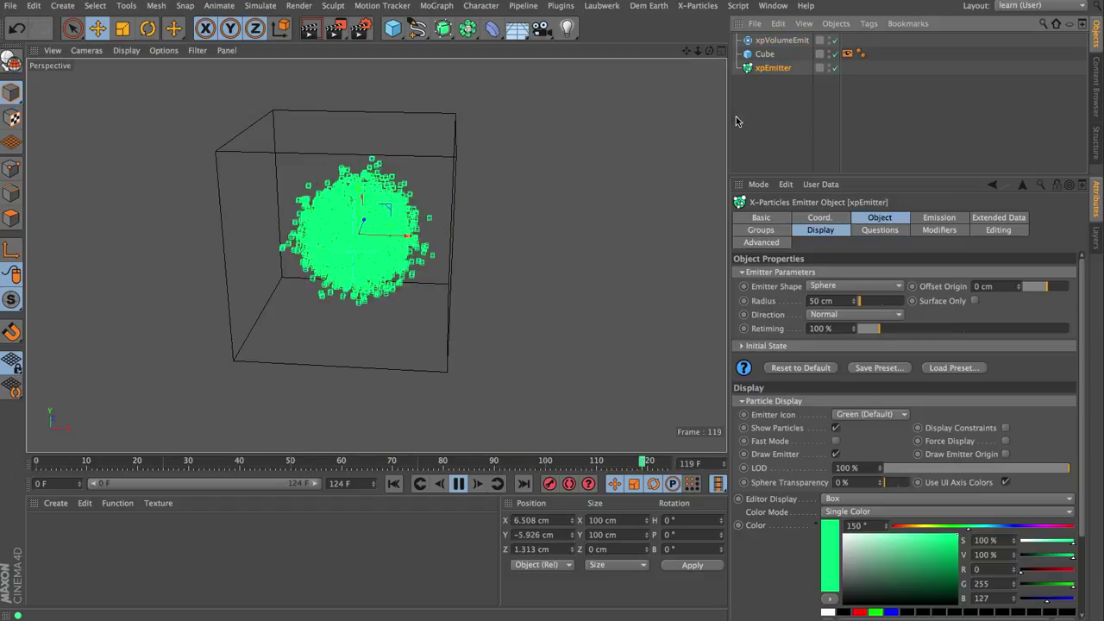
left_click_drag(421, 326, 394, 291)
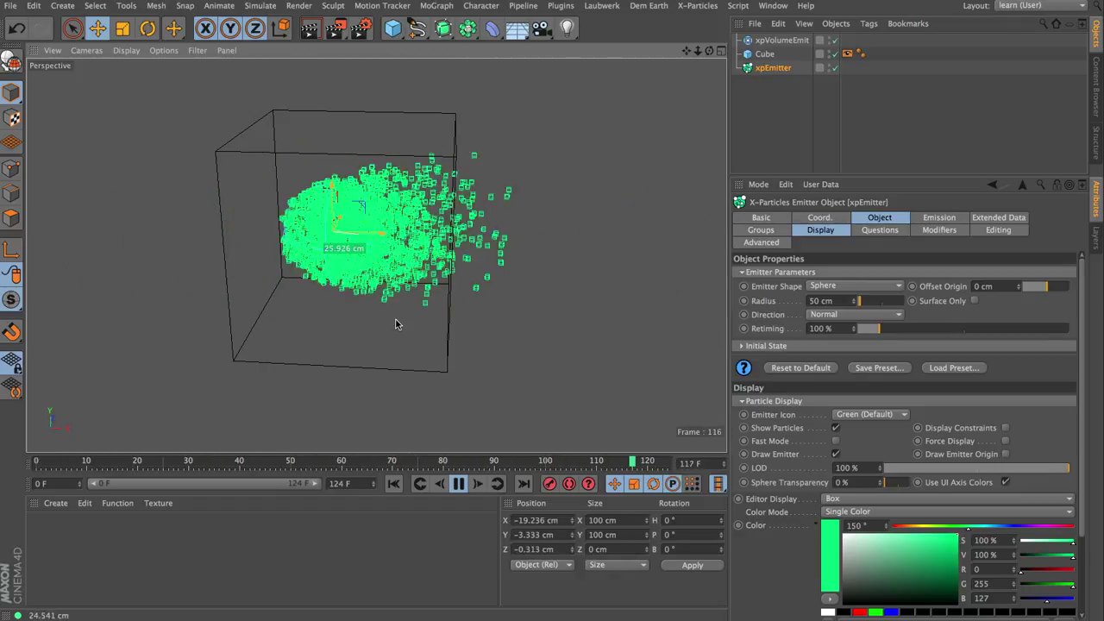
Step: Stop playback and set xpVolumeEmit's Tracking Mode to Object
left_click(458, 484)
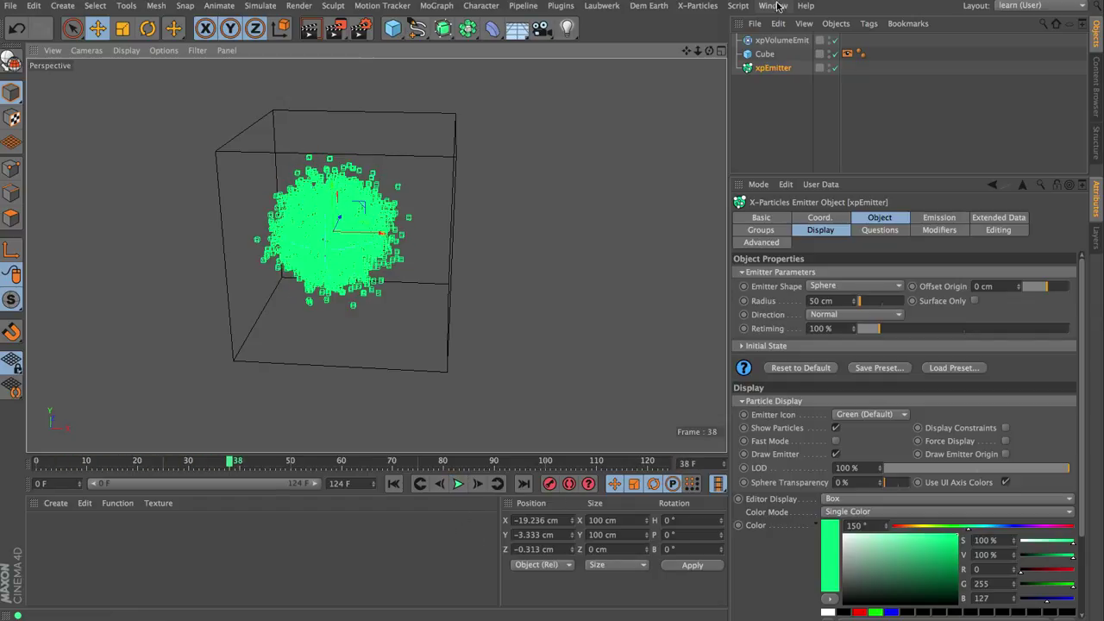
left_click(774, 42)
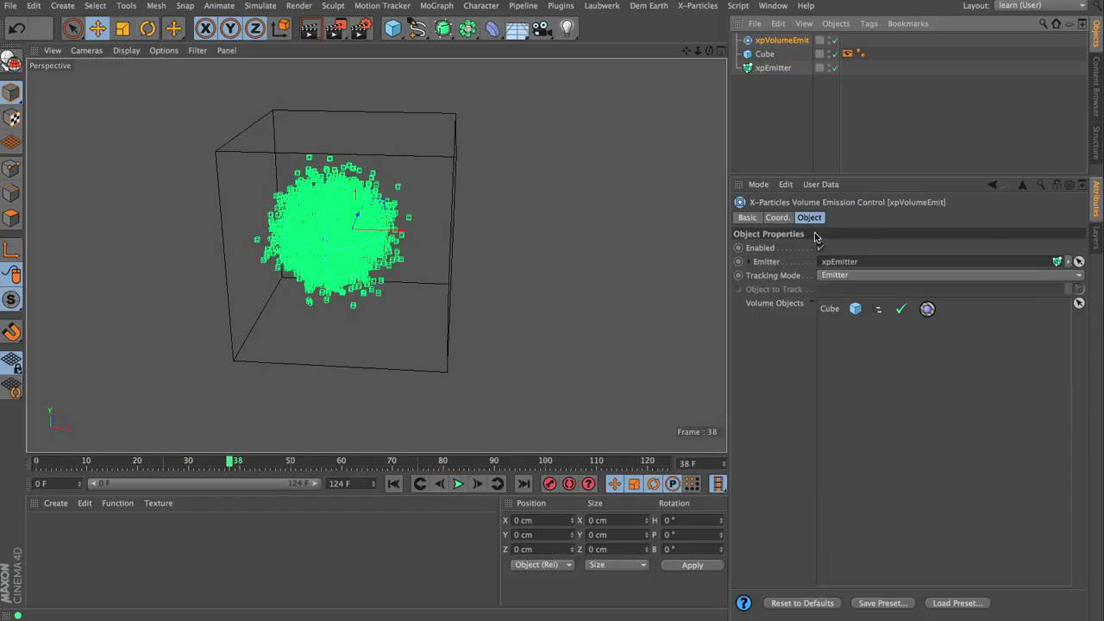
left_click(798, 277)
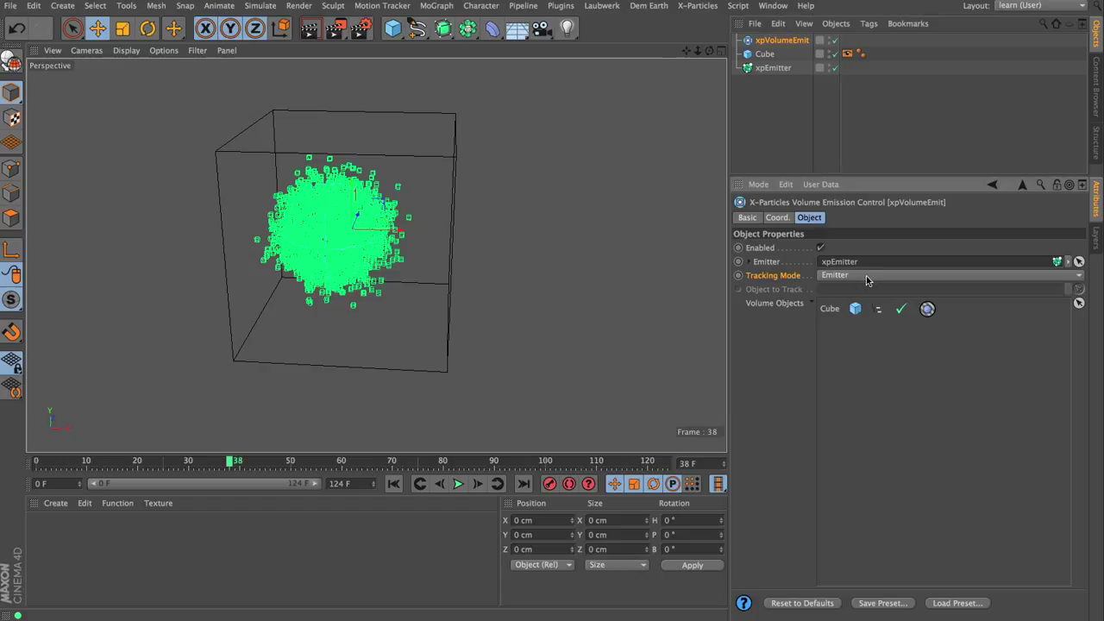
left_click(855, 276)
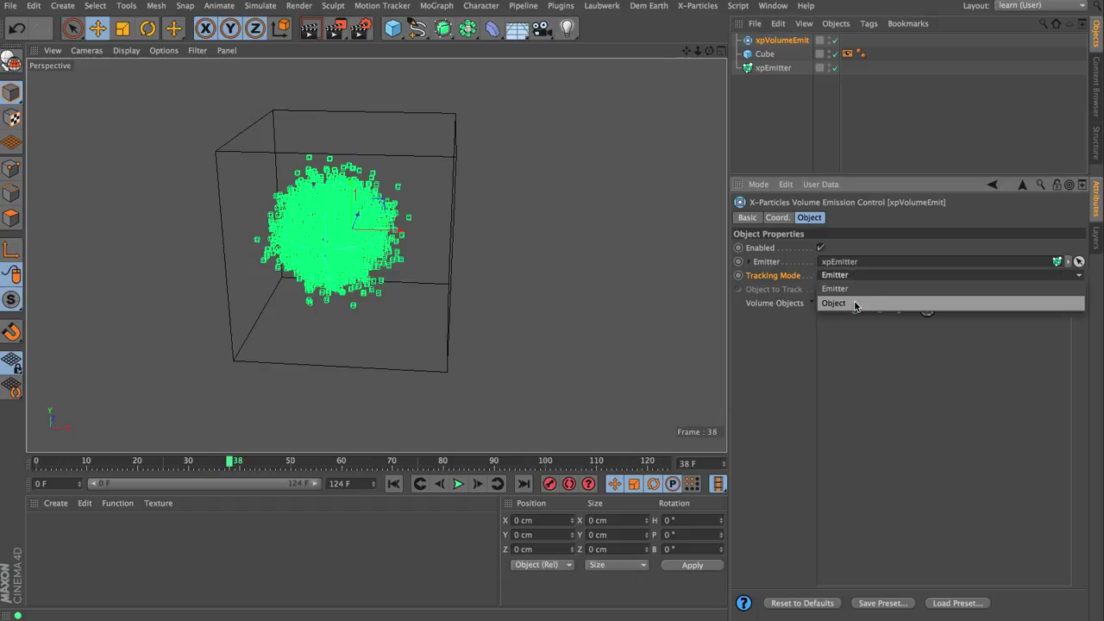
left_click(856, 305)
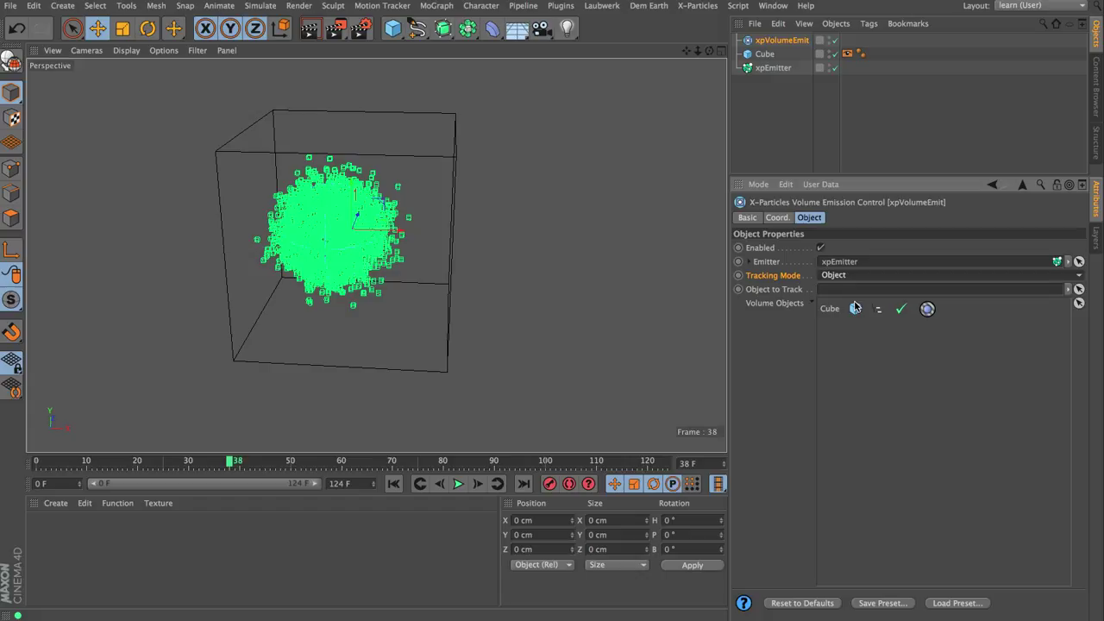
Step: Add a Sphere scaled to about 50 cm radius and set it as Object to Track
left_click_drag(393, 28, 661, 71)
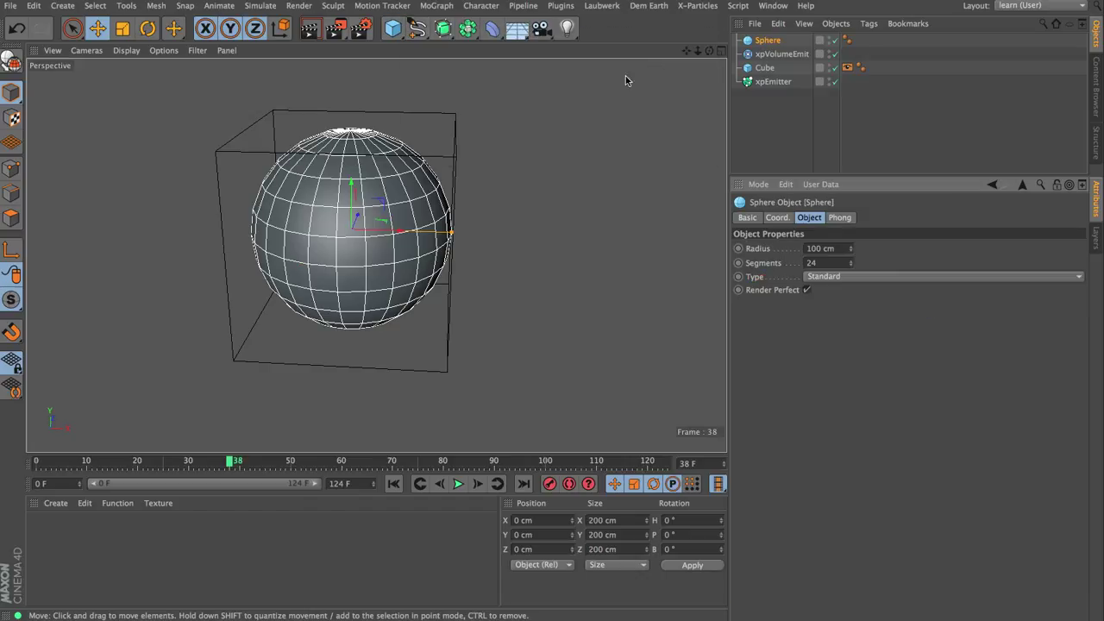
key("t")
left_click_drag(569, 173, 389, 242)
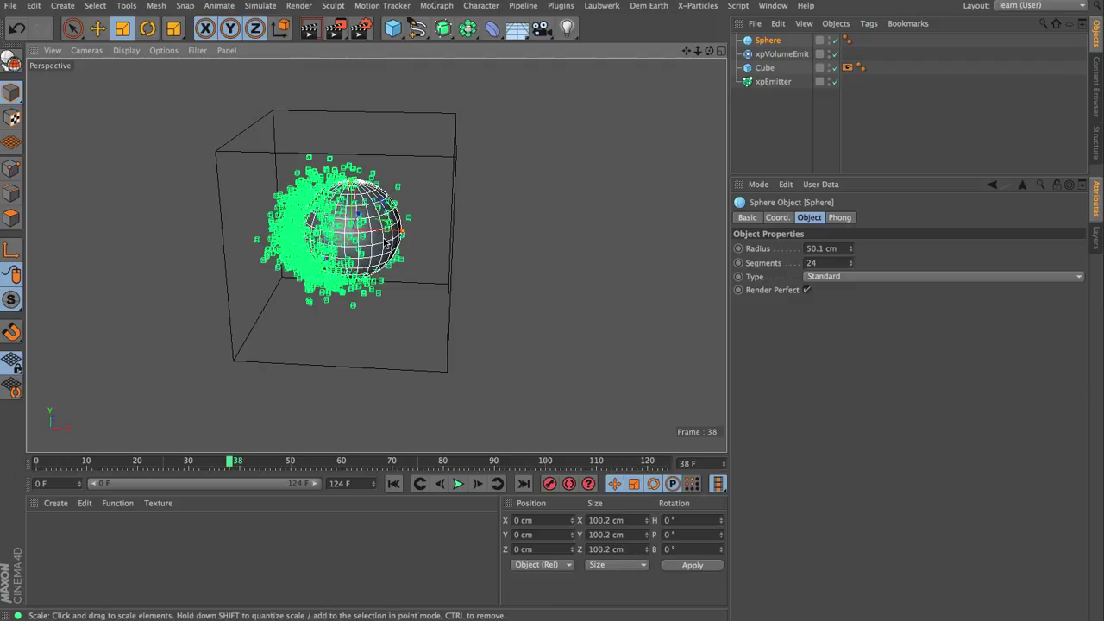
left_click(776, 54)
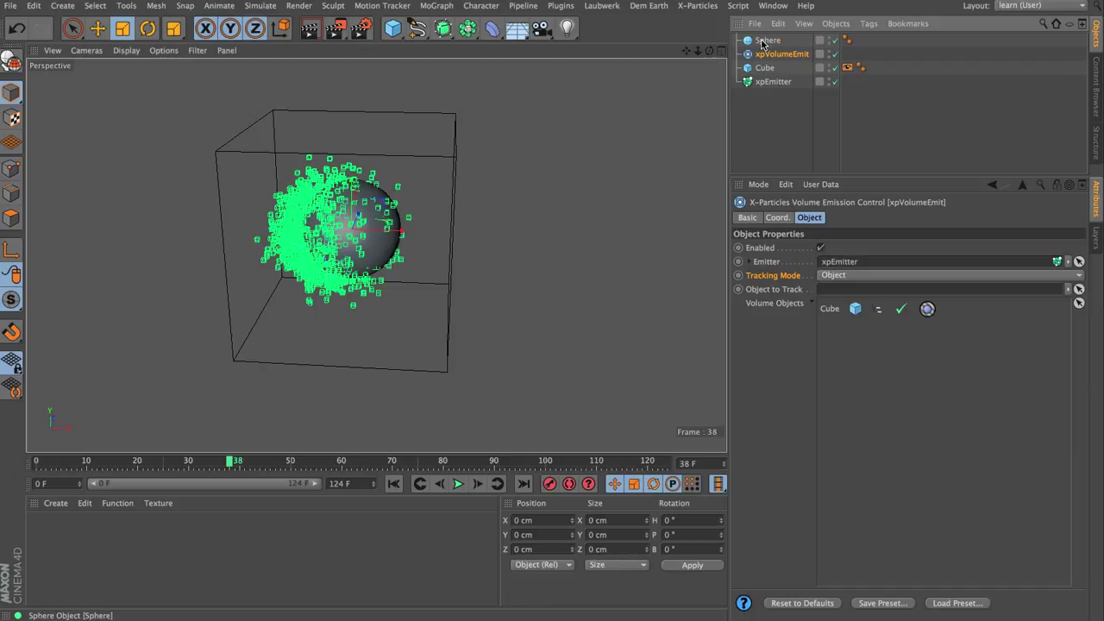
left_click_drag(765, 40, 835, 292)
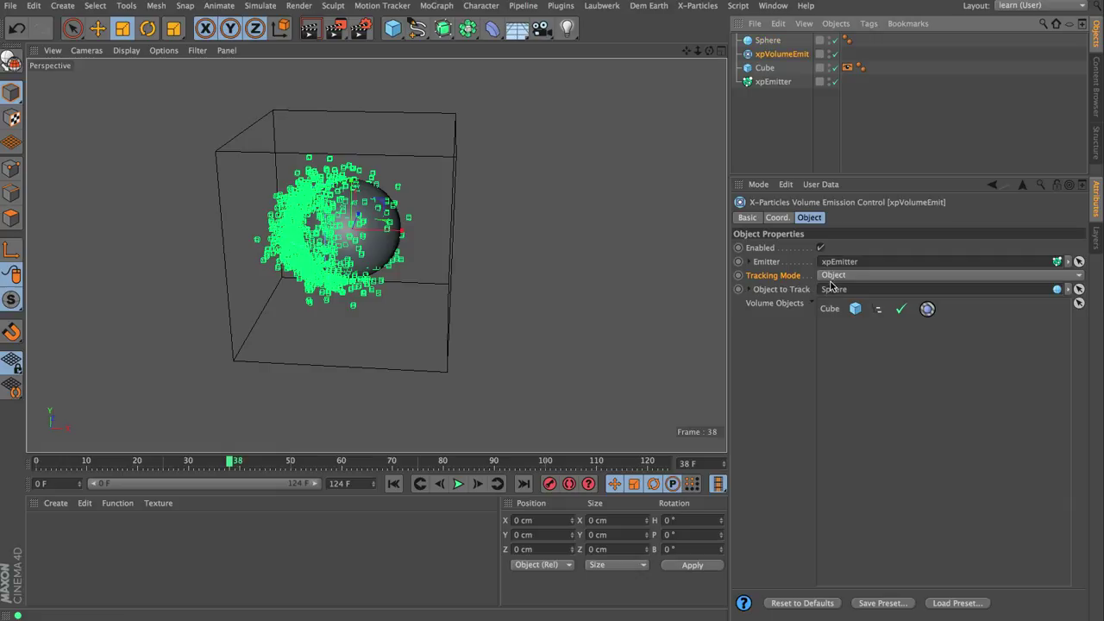
Step: Replay from frame 0 while dragging the Sphere right out of the cube to about 298 cm X
left_click(394, 484)
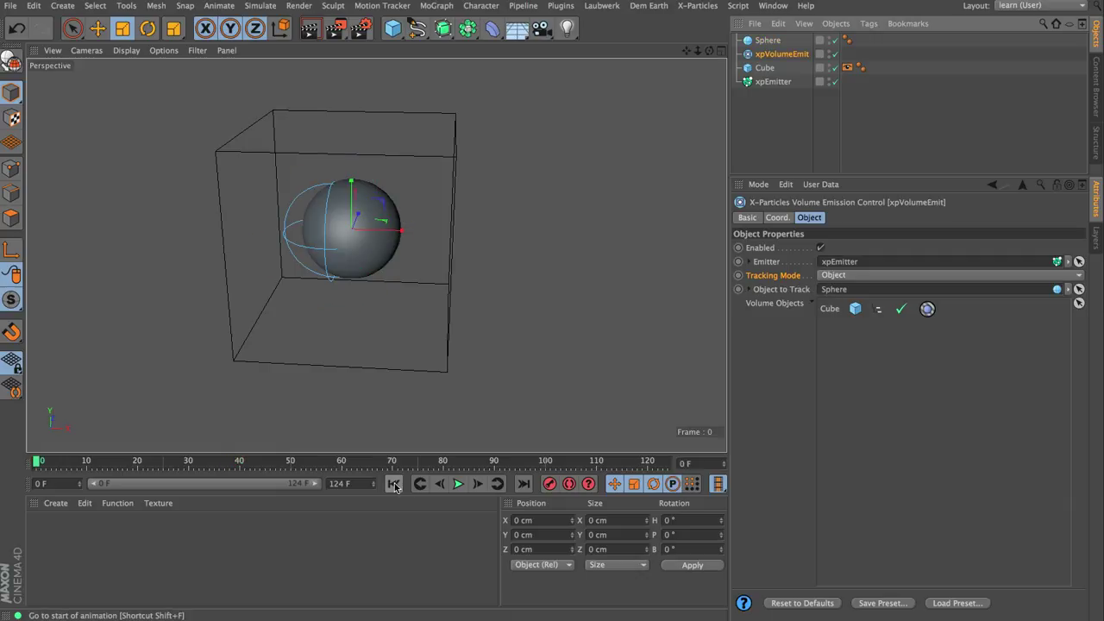
left_click(458, 484)
left_click(389, 239)
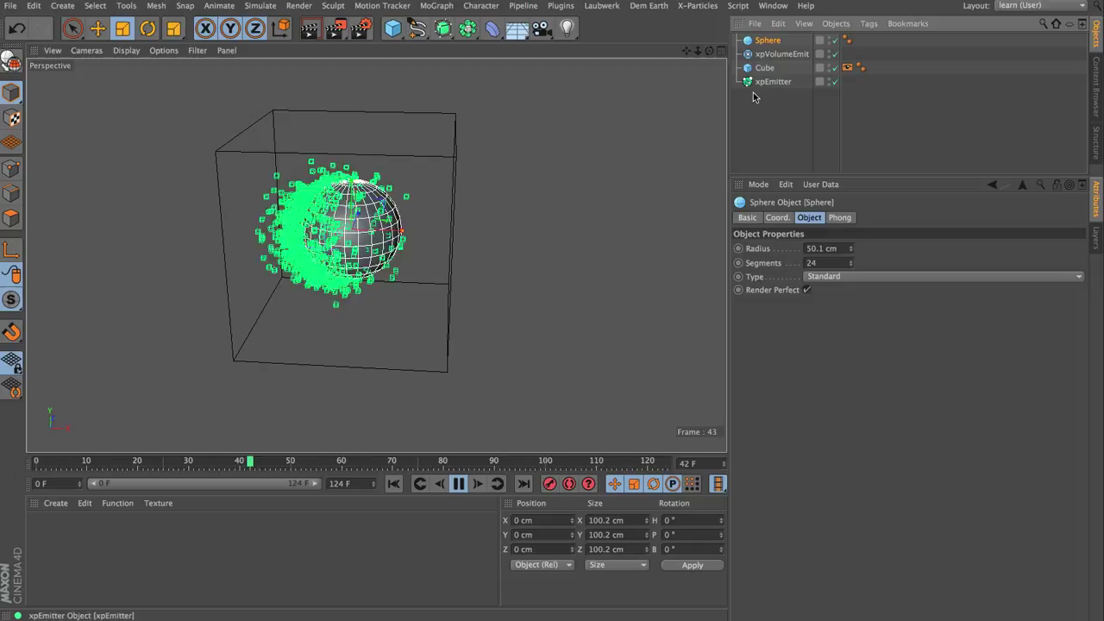
left_click_drag(448, 306, 695, 322)
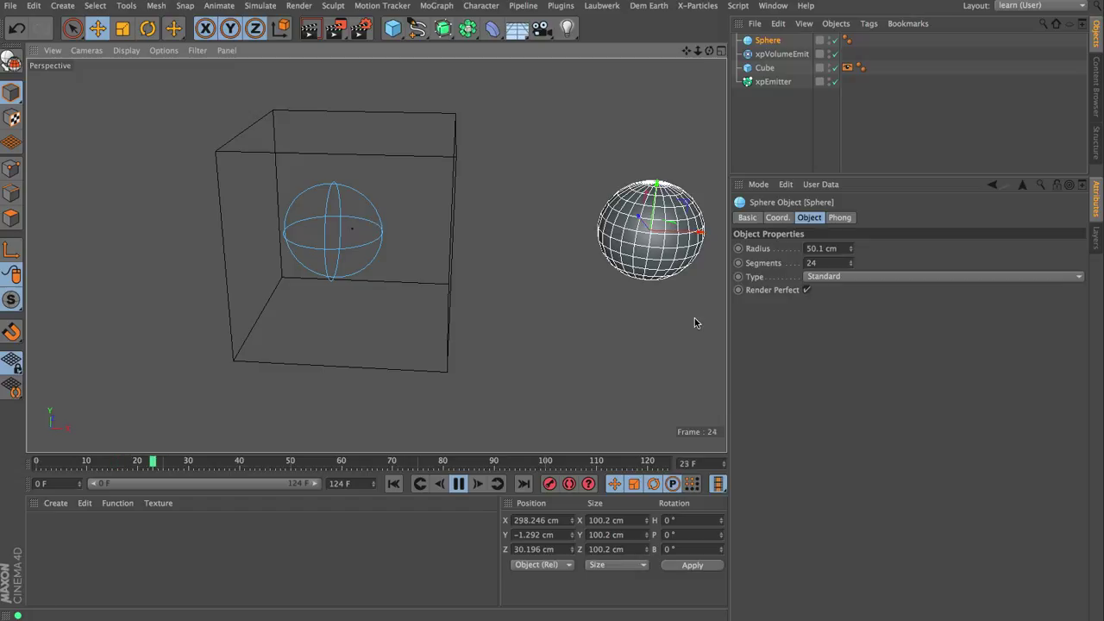
Step: Pause playback at frame 54 with the Sphere outside the cube
left_click(460, 484)
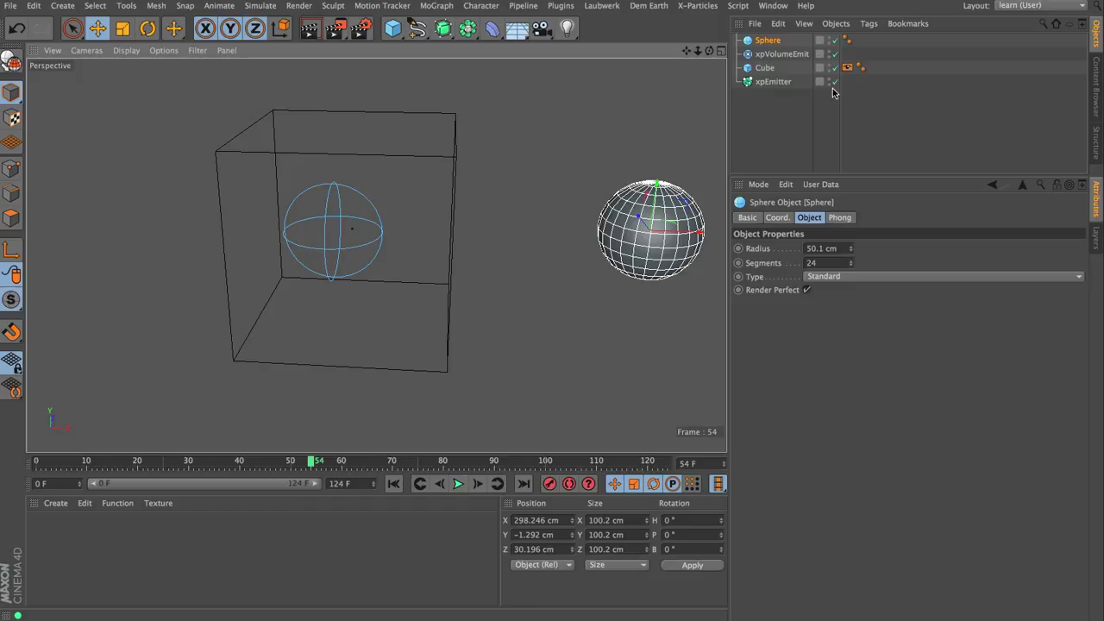
Step: Set xpEmitter's Emitter Shape to Object with the Sphere as the emission object
left_click(773, 82)
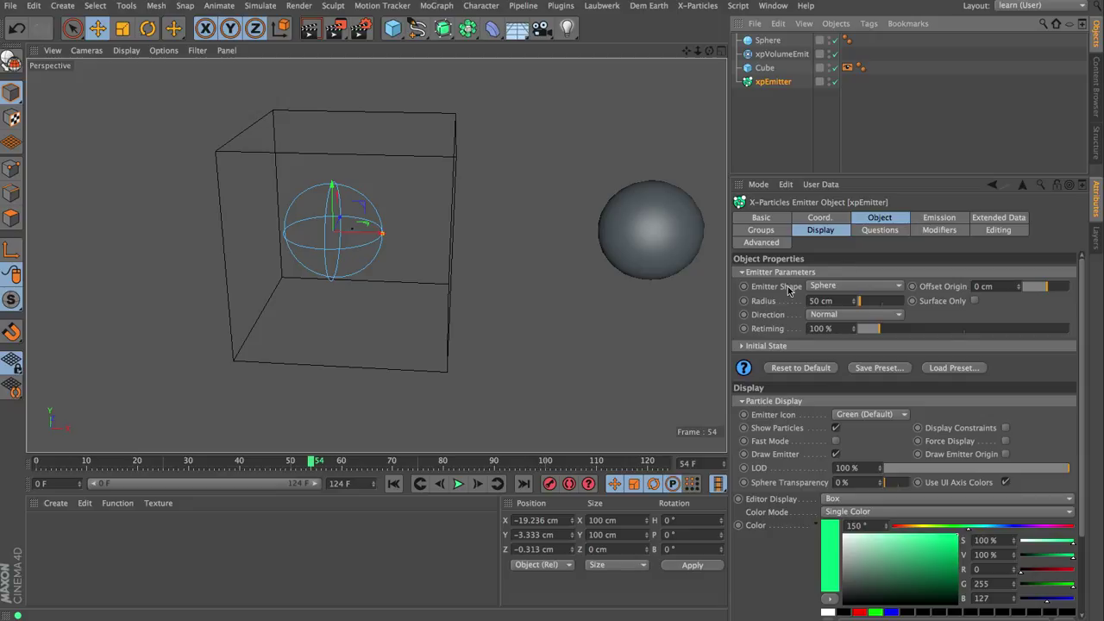
left_click(844, 288)
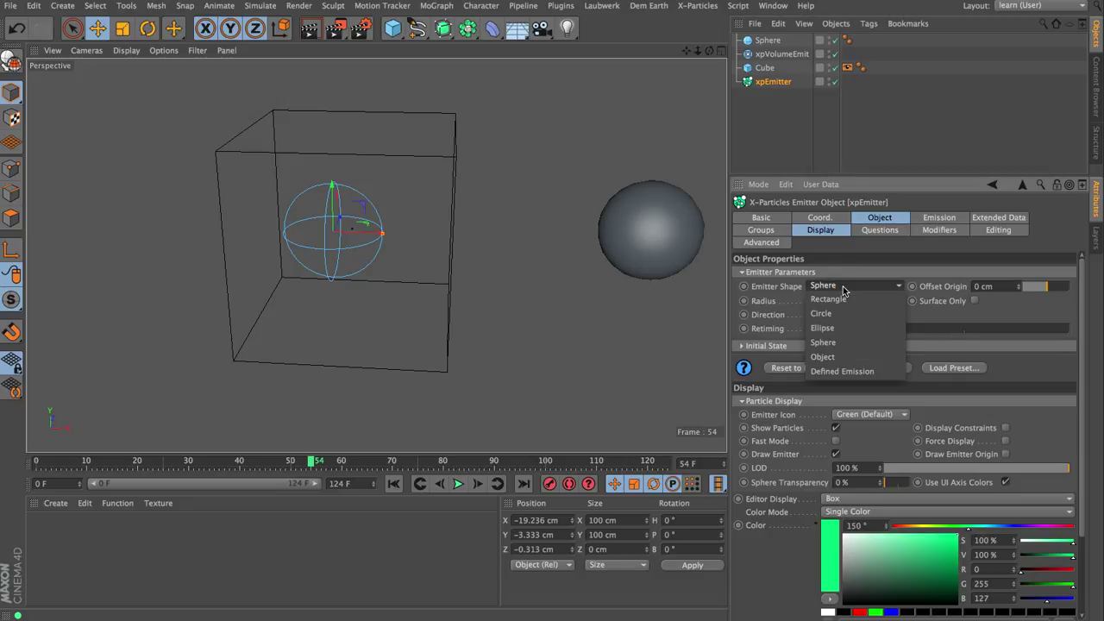
left_click(823, 356)
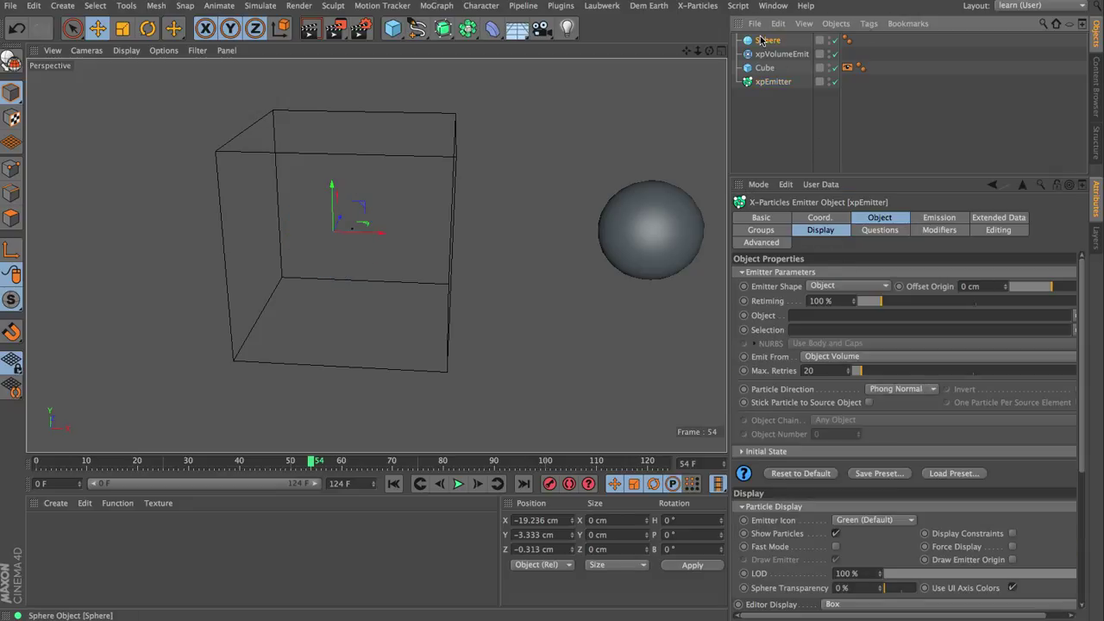
left_click_drag(761, 40, 810, 319)
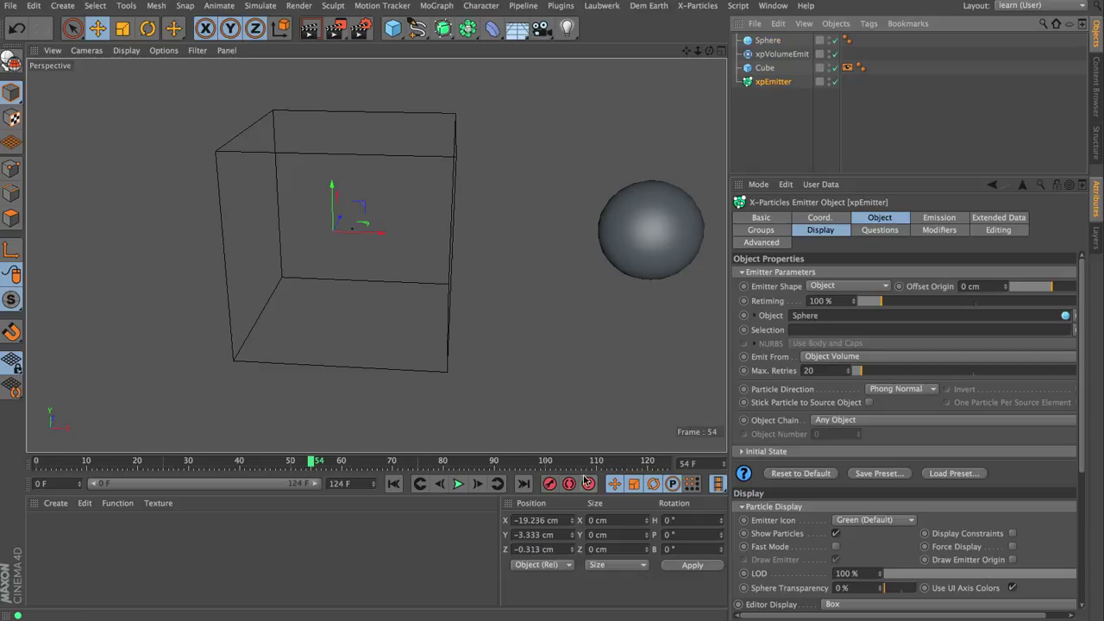
Step: Play the animation and move the Sphere left into the cube to stream particles
left_click(458, 484)
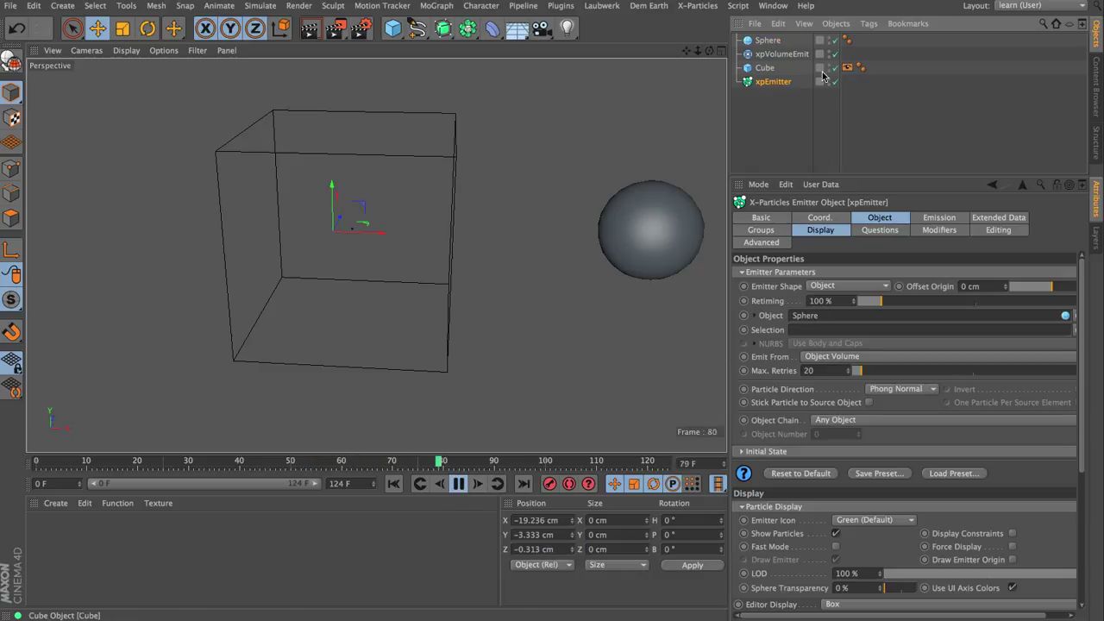
left_click(651, 228)
left_click_drag(678, 363, 397, 341)
Step: Rewind, then add Rigid Body tags to the Sphere and both Cube Colliders
left_click(458, 483)
left_click(392, 485)
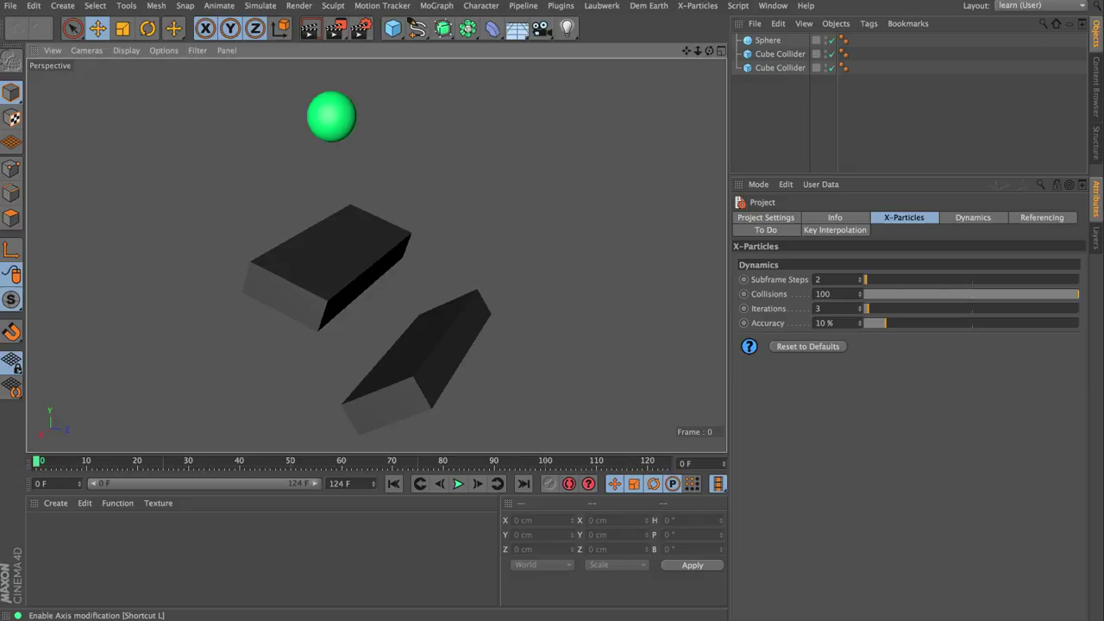
left_click(768, 41)
left_click(772, 68, "shift")
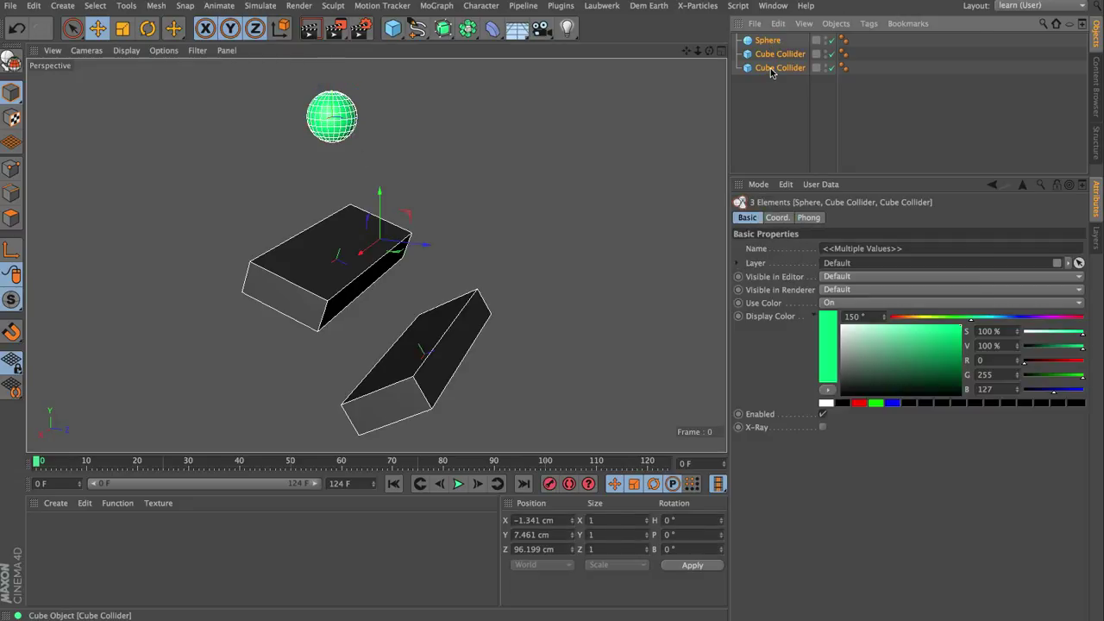
right_click(771, 72)
mouse_move(859, 145)
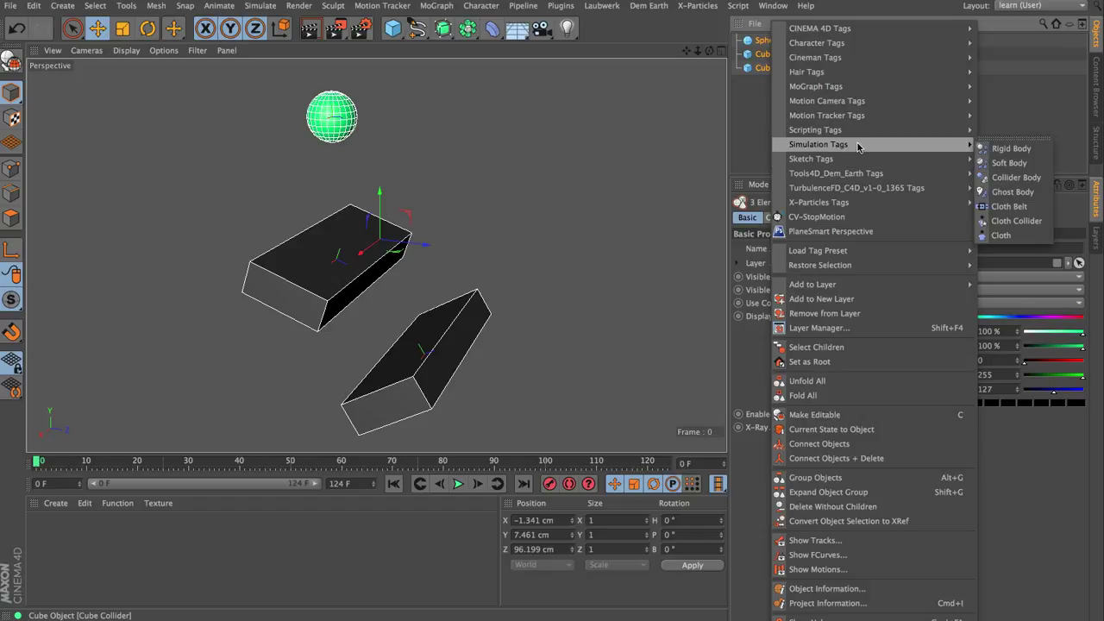
left_click(1009, 148)
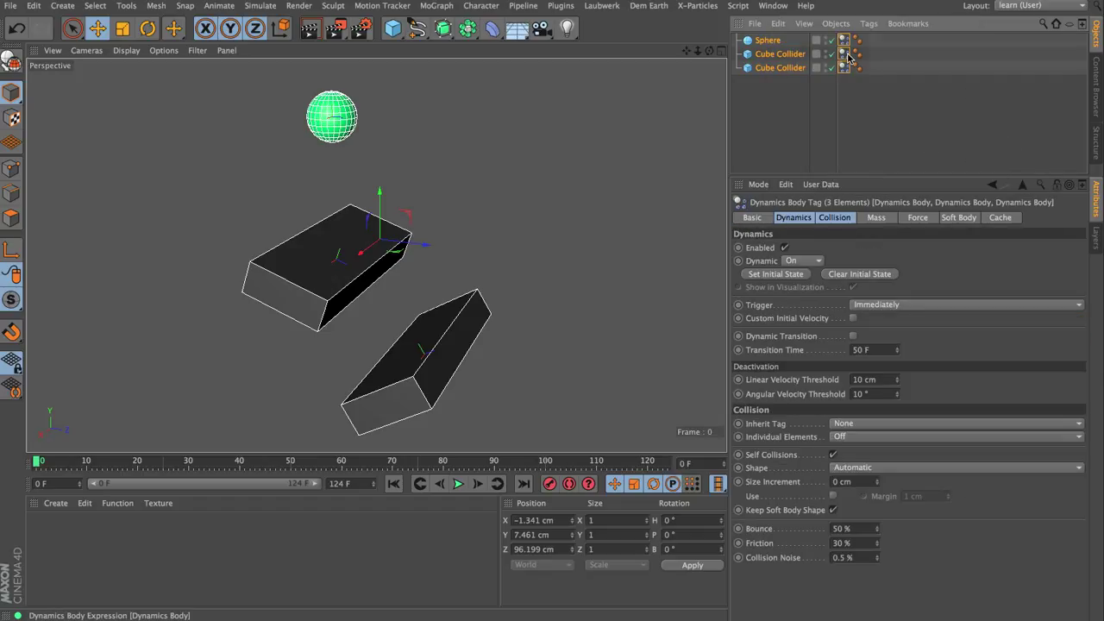
Step: Set Dynamic to Off on both Cube Colliders' dynamics tags
left_click(846, 53)
left_click(845, 68, "shift")
right_click(845, 67)
key("Escape")
left_click(804, 261)
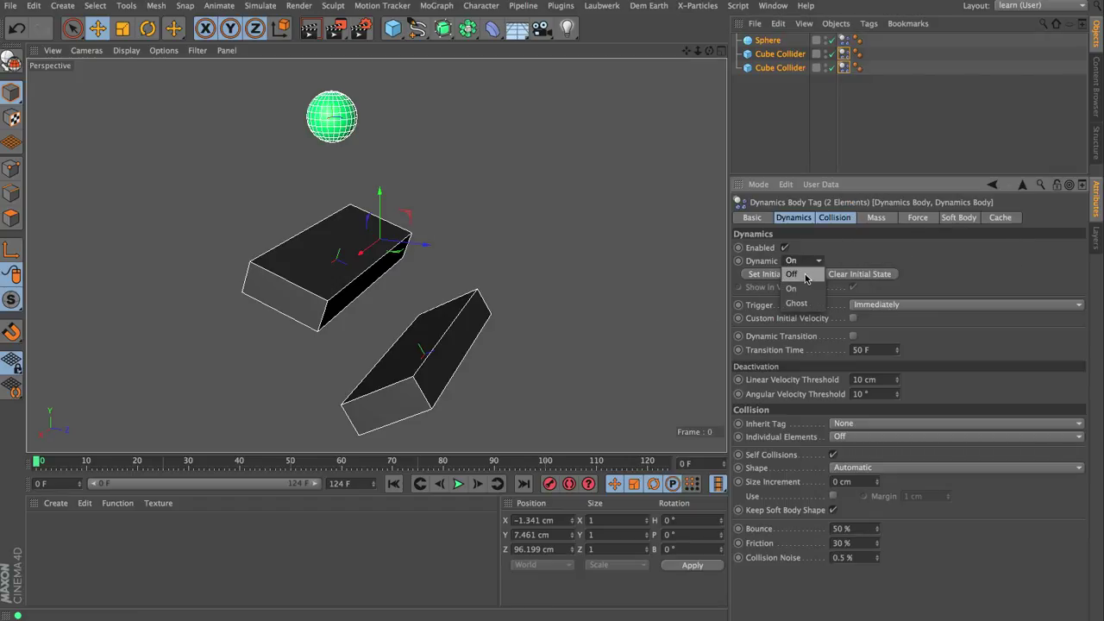
left_click(807, 275)
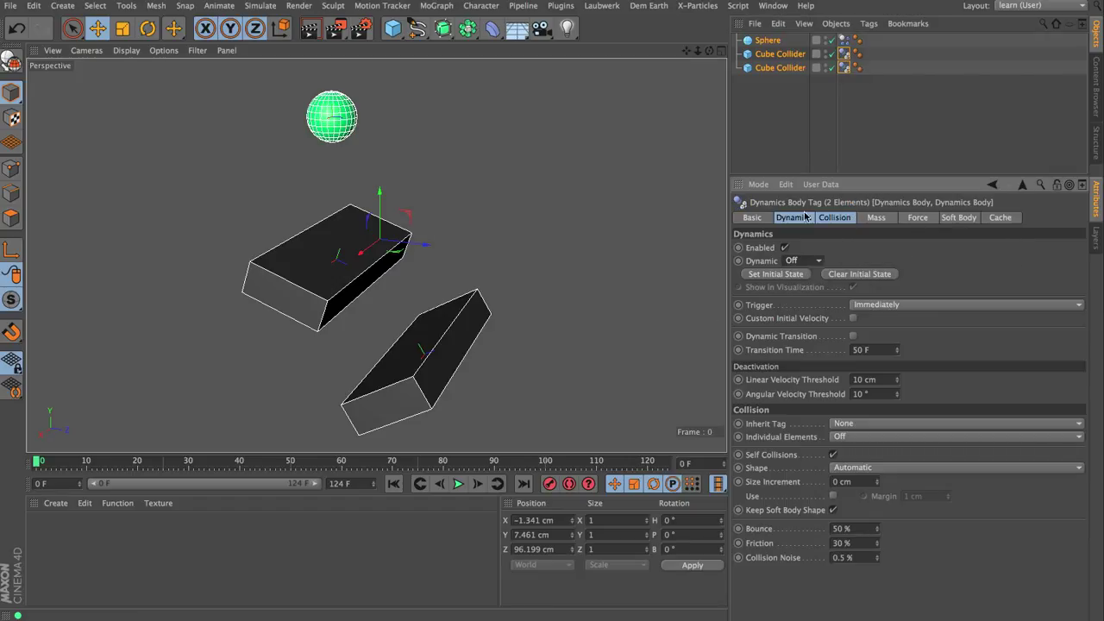
Step: Set the Sphere's Bounce to 90 %, play the fall to frame 86, then rewind
left_click(844, 39)
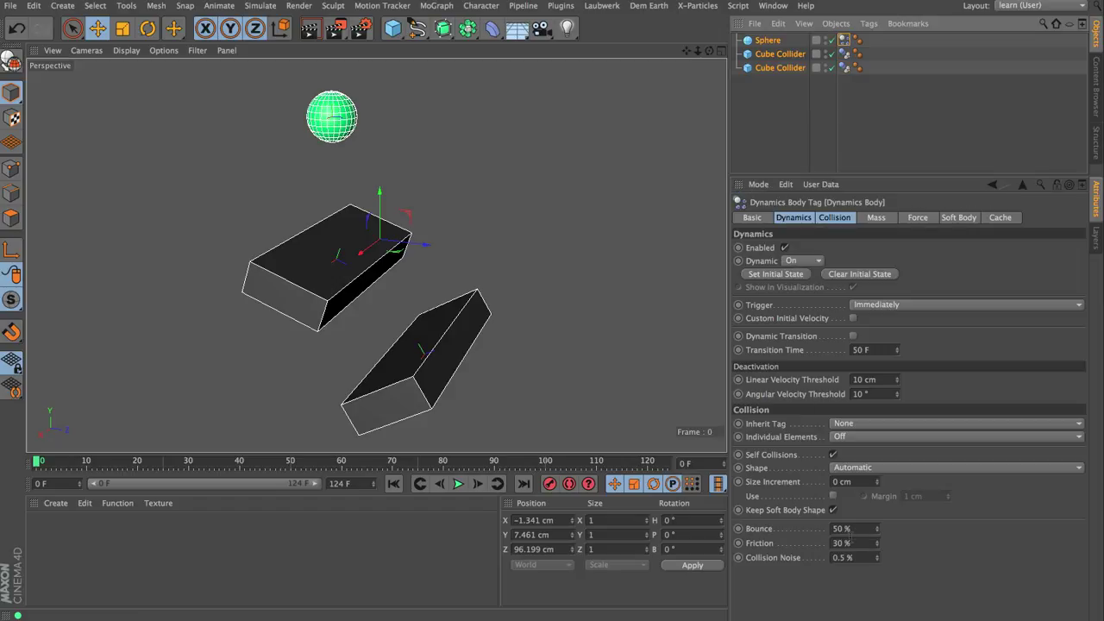
left_click(856, 529)
type("90")
key("Return")
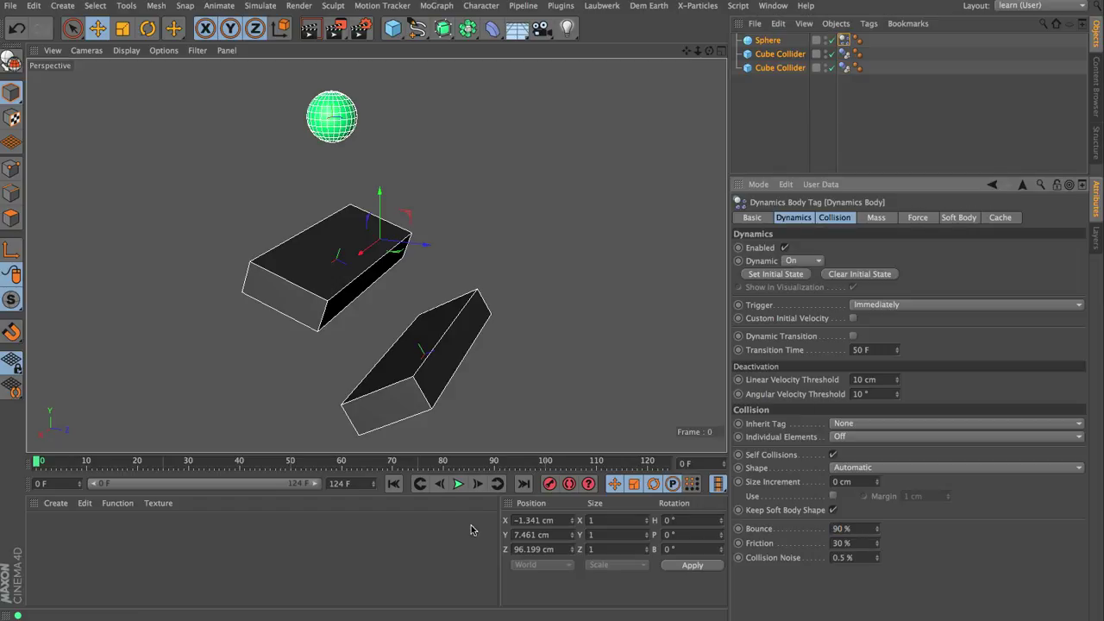
left_click(458, 484)
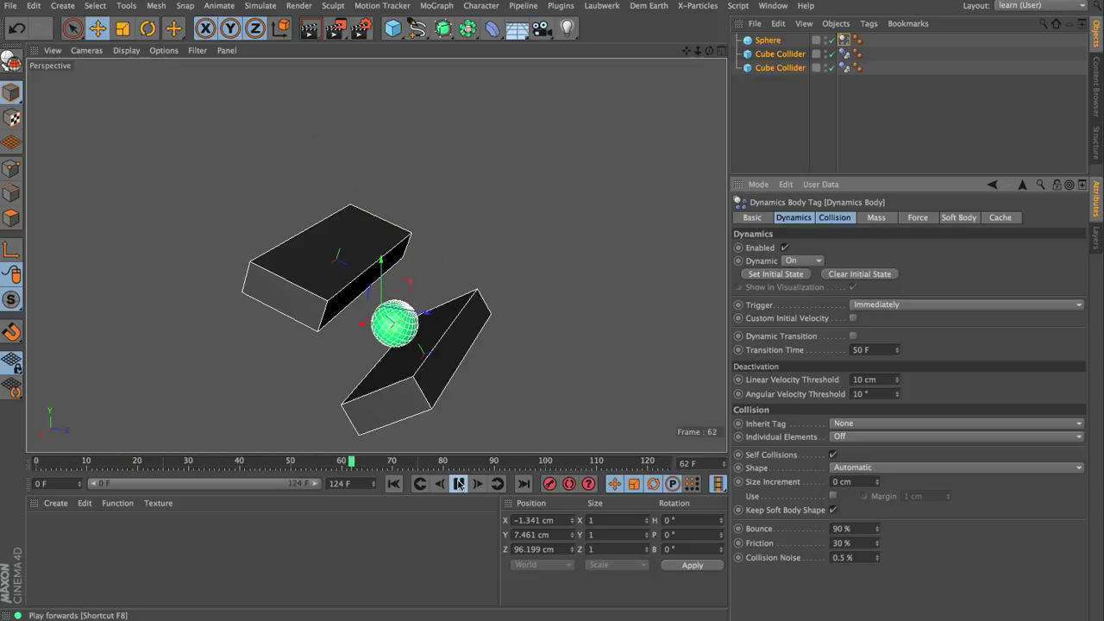
left_click(458, 484)
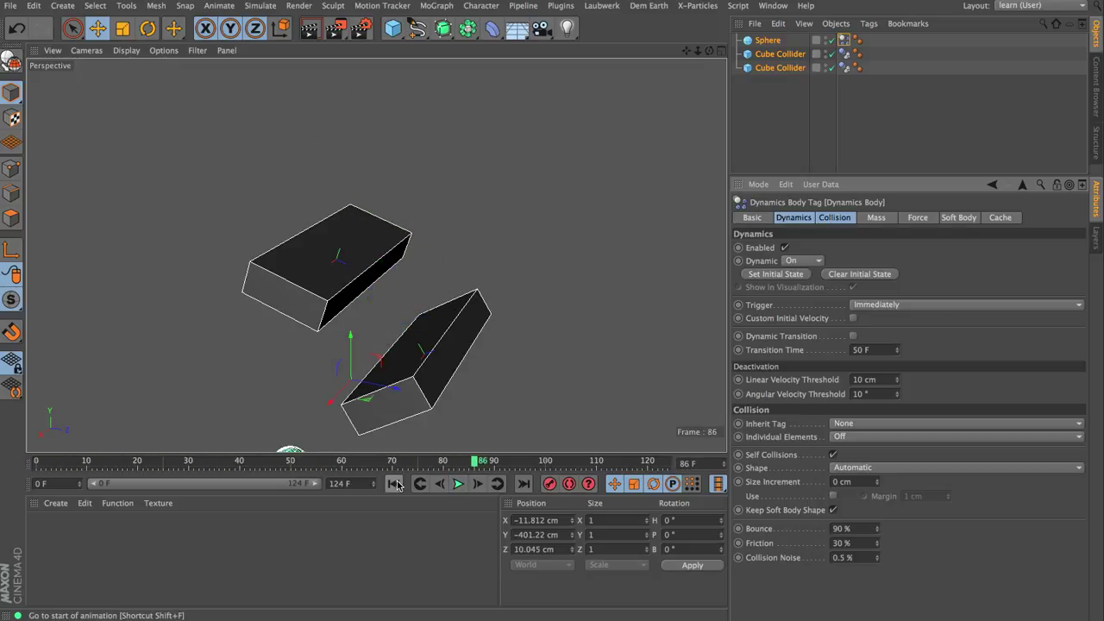
left_click(395, 485)
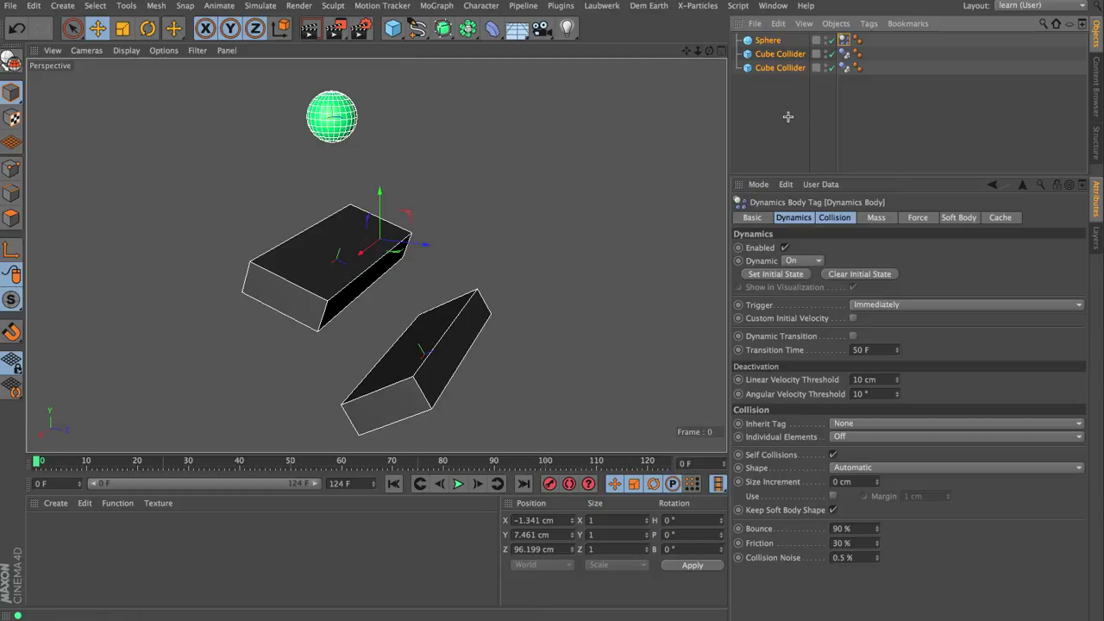
Step: Nest a copy of the upper Cube Collider under it and delete the copy's Dynamics tag
left_click(777, 54)
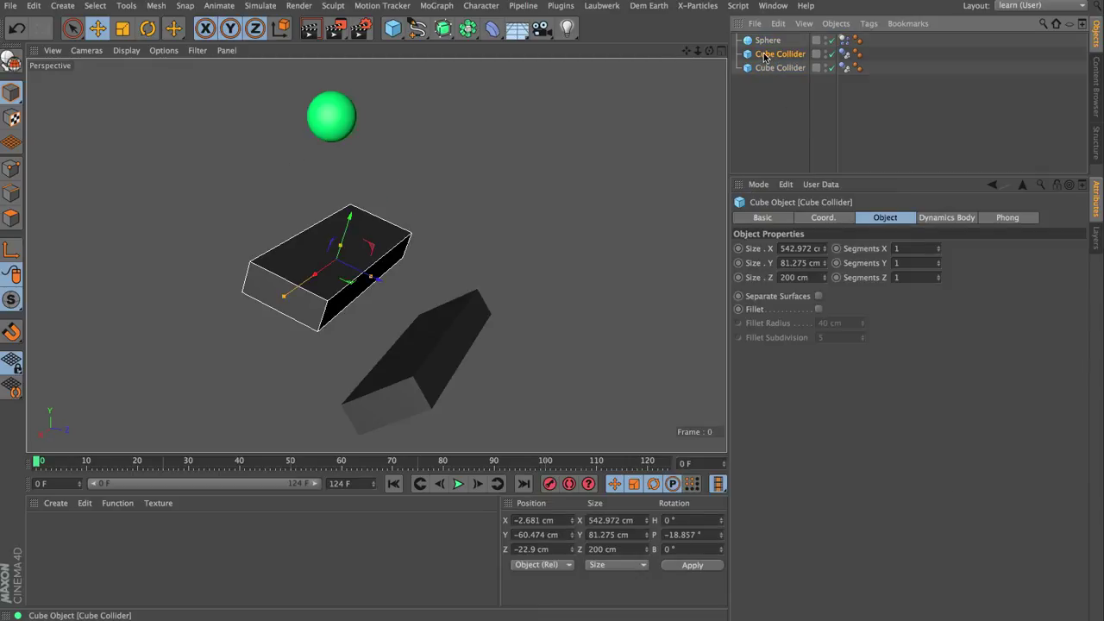
left_click_drag(764, 57, 776, 68, "ctrl")
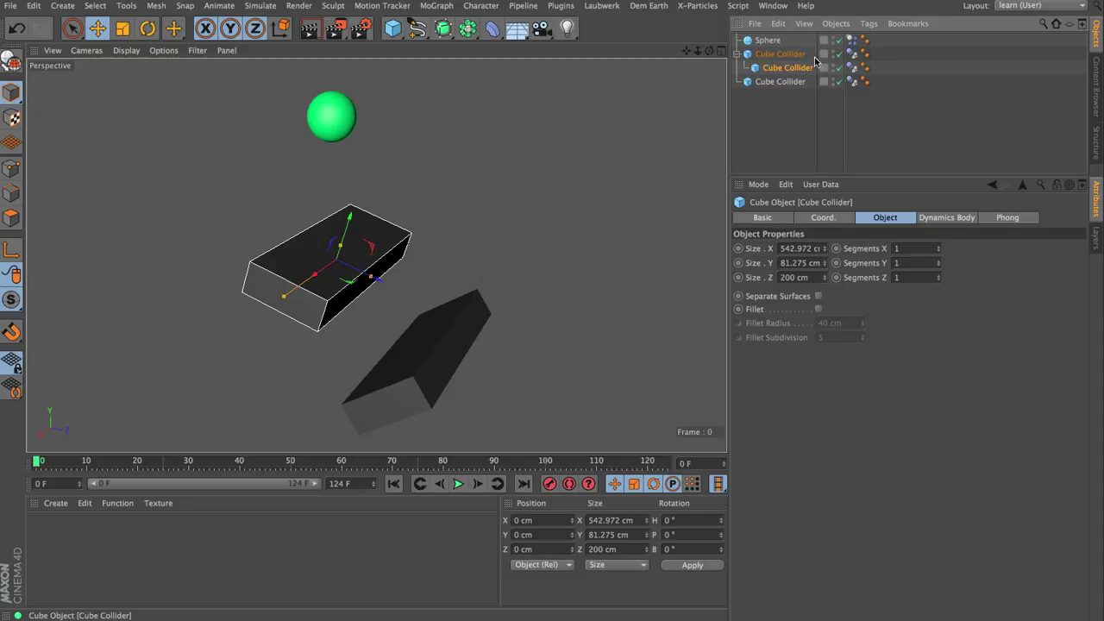
left_click(851, 68)
key("Delete")
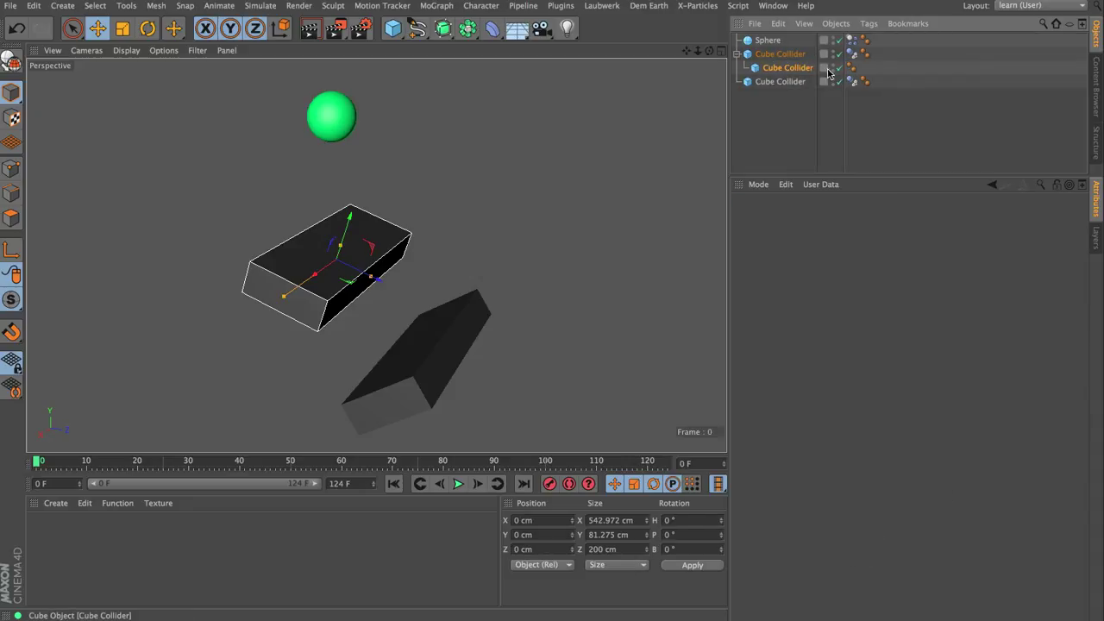
Step: Rename the copied cube to Cube Emit01
double_click(794, 68)
double_click(794, 68)
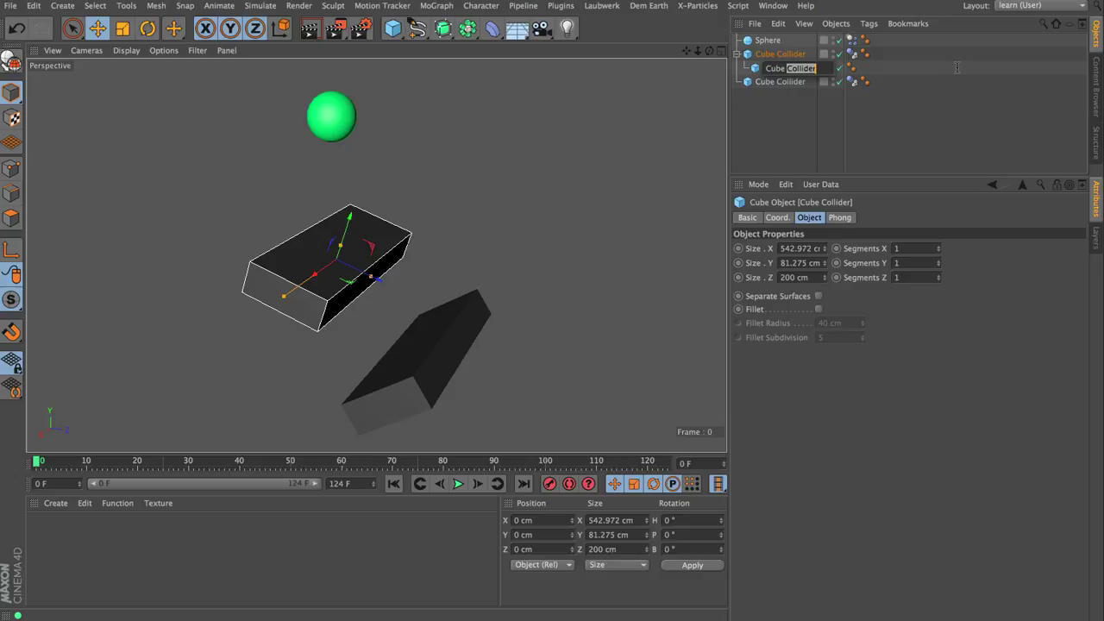
type("E")
type("mit0")
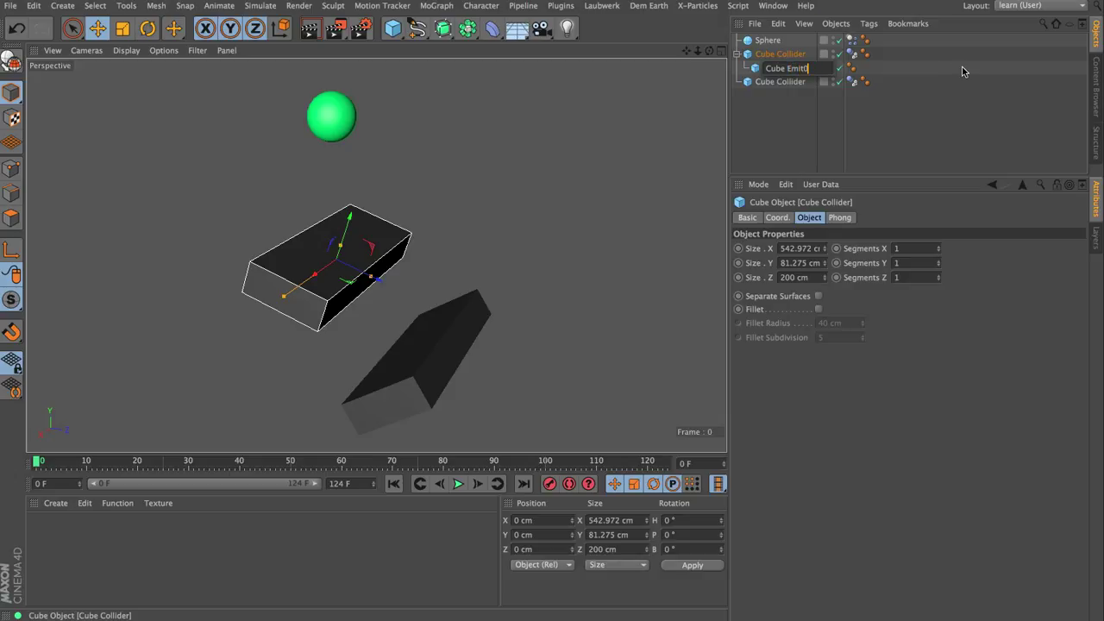
type("1")
key("Return")
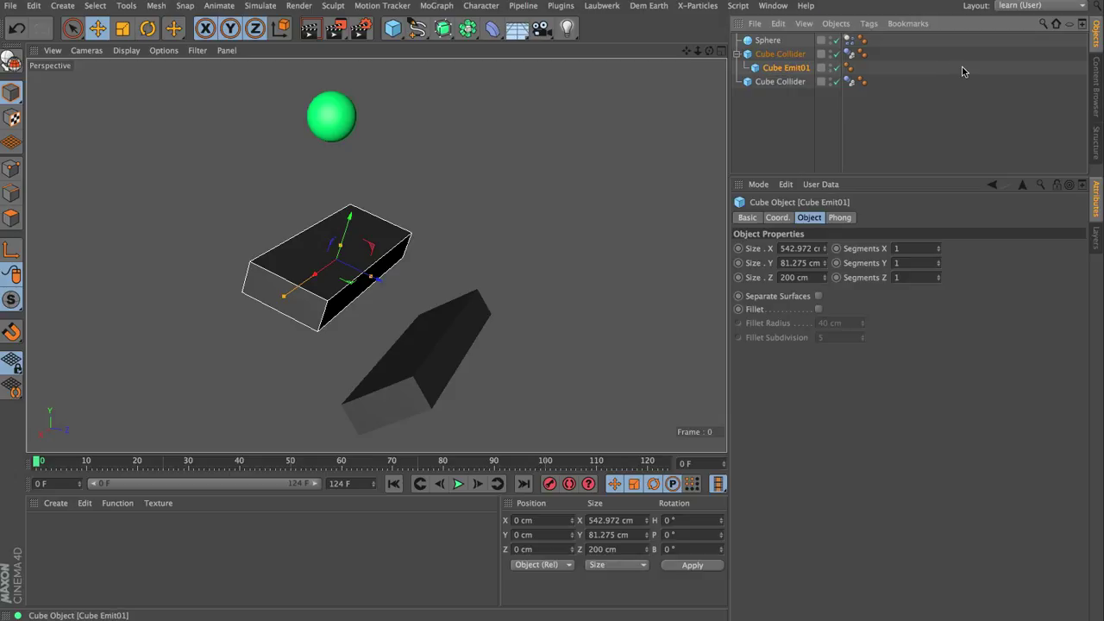
Step: Give Cube Emit01 a Display tag with Lines shading and raise it to Y 81.864 cm
right_click(794, 72)
mouse_move(804, 29)
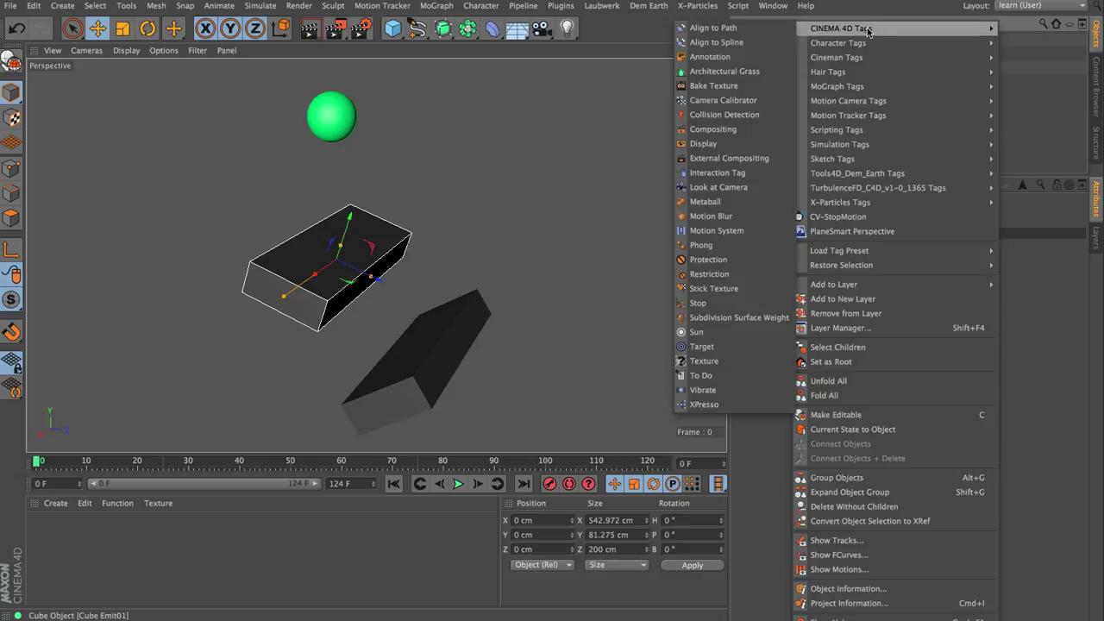
left_click(709, 144)
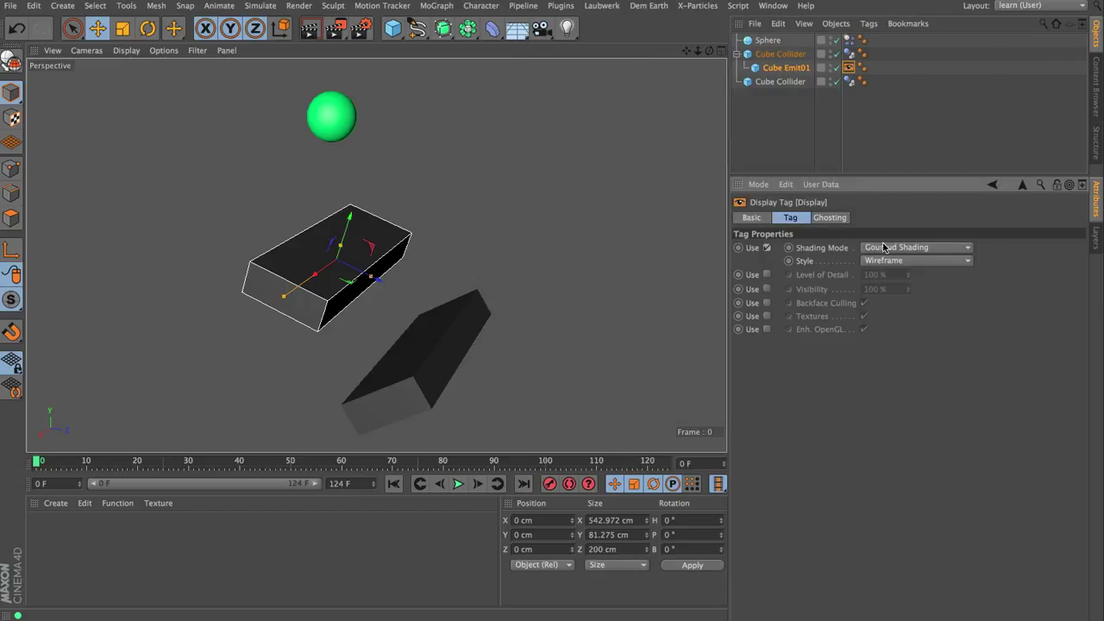
left_click(884, 248)
left_click(906, 369)
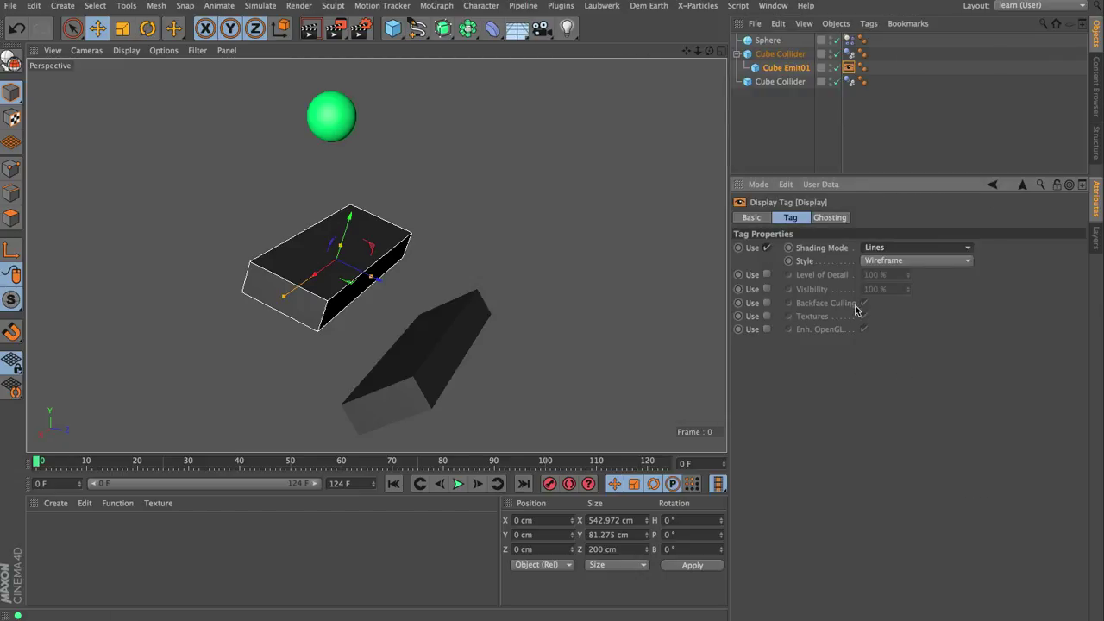
left_click_drag(351, 221, 359, 184)
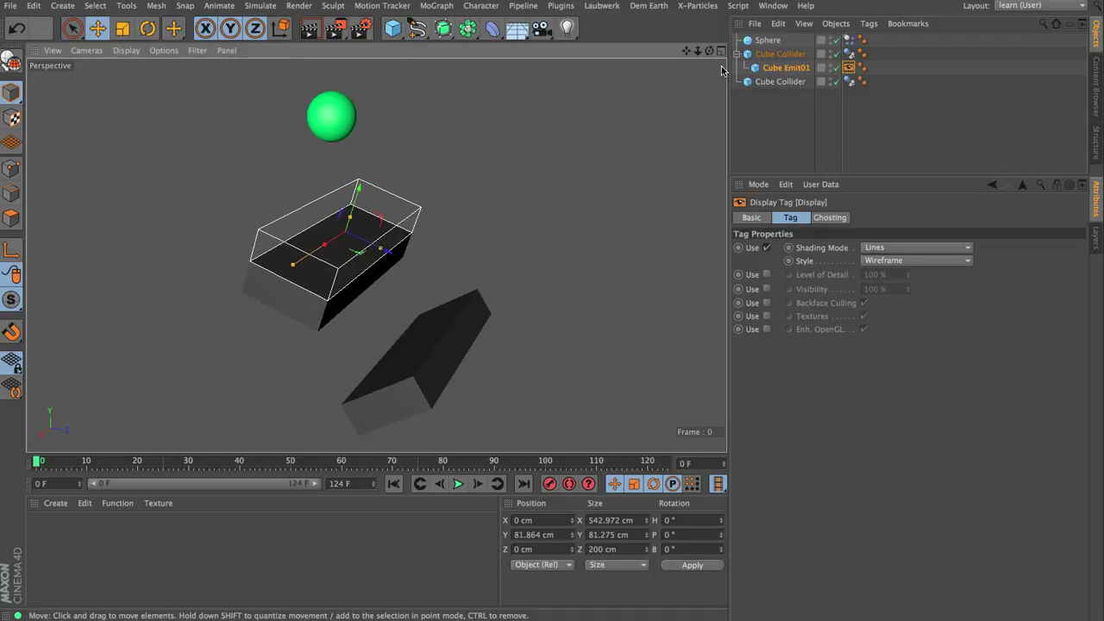
left_click(722, 70)
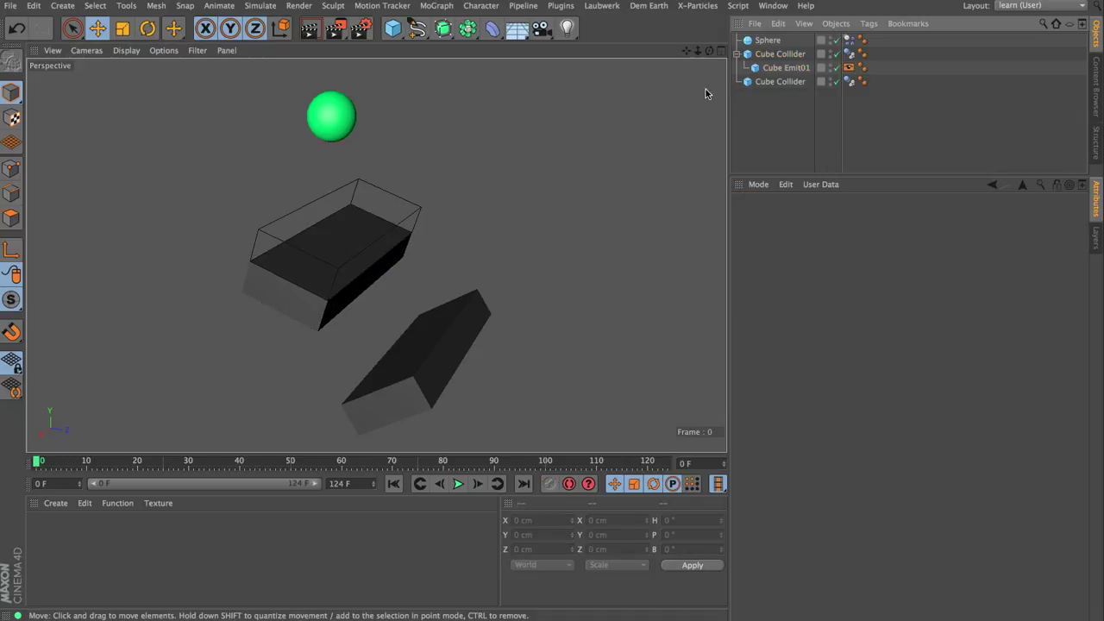
left_click(716, 10)
left_click(727, 158)
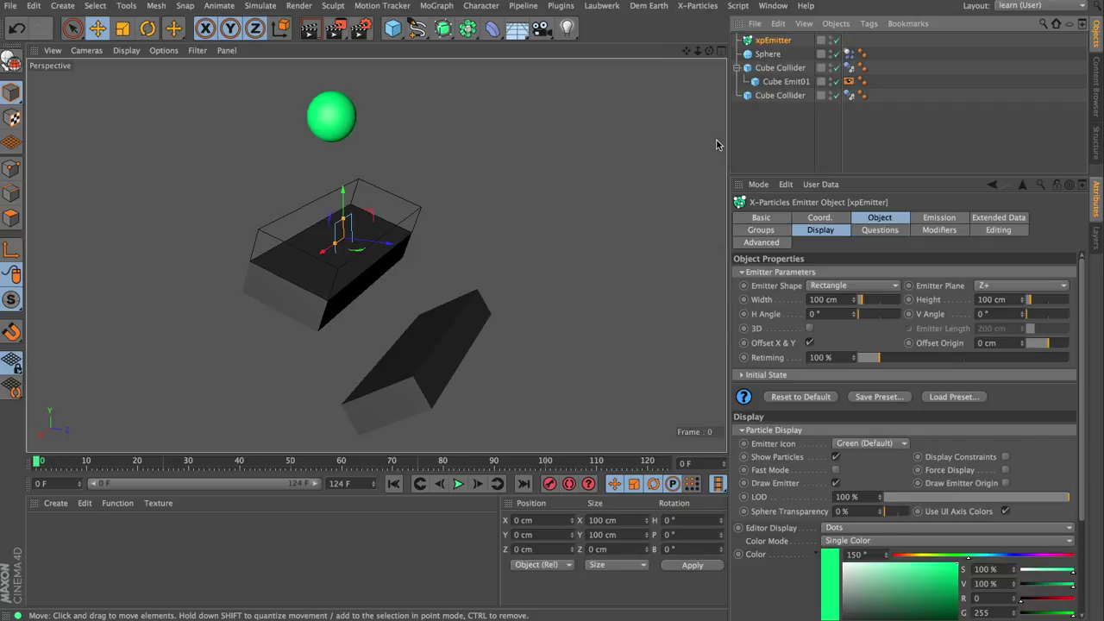
left_click(850, 286)
left_click(824, 357)
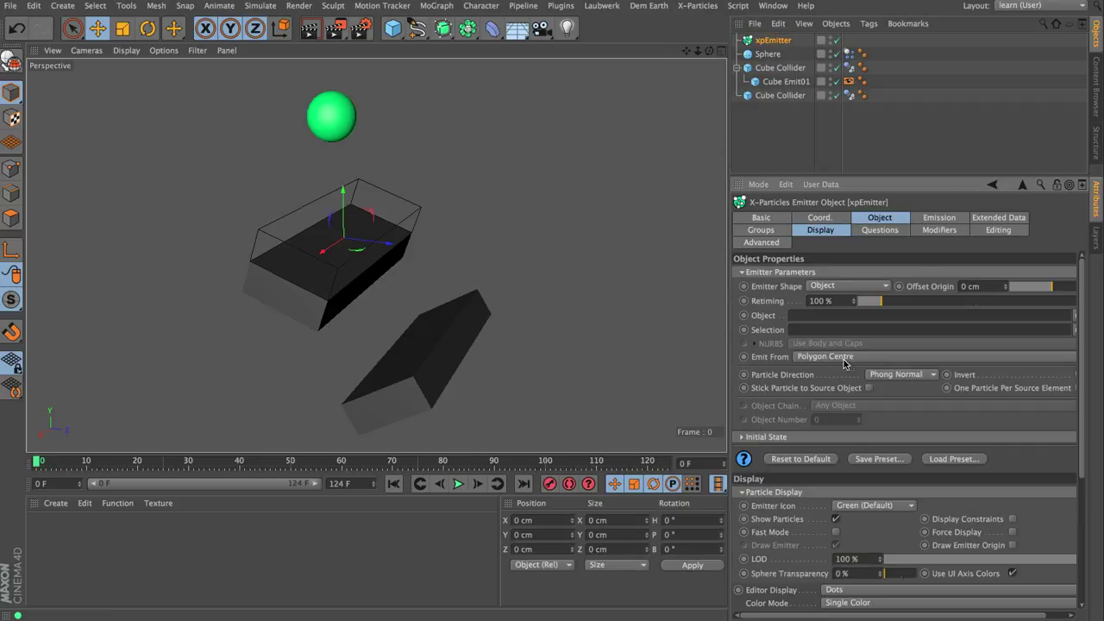
left_click_drag(768, 54, 845, 324)
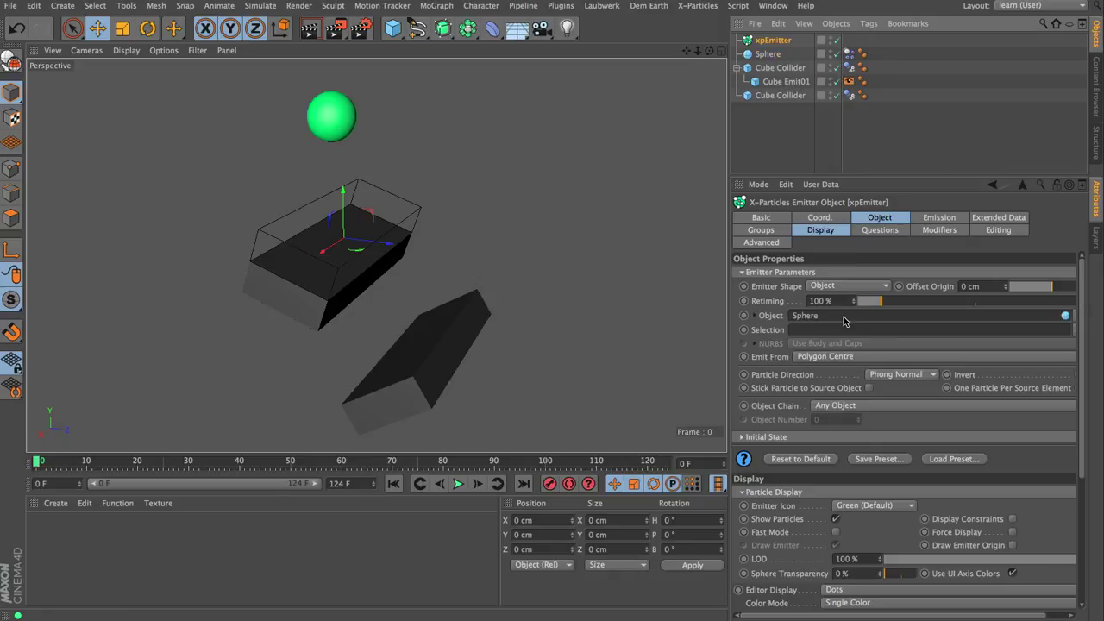
left_click(458, 484)
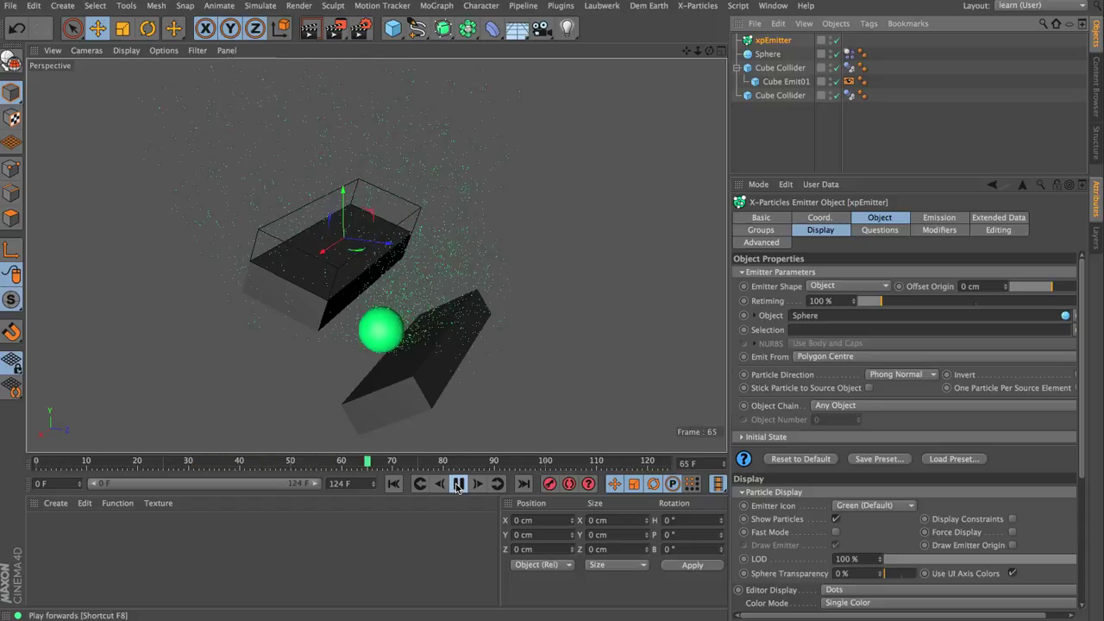
left_click(458, 484)
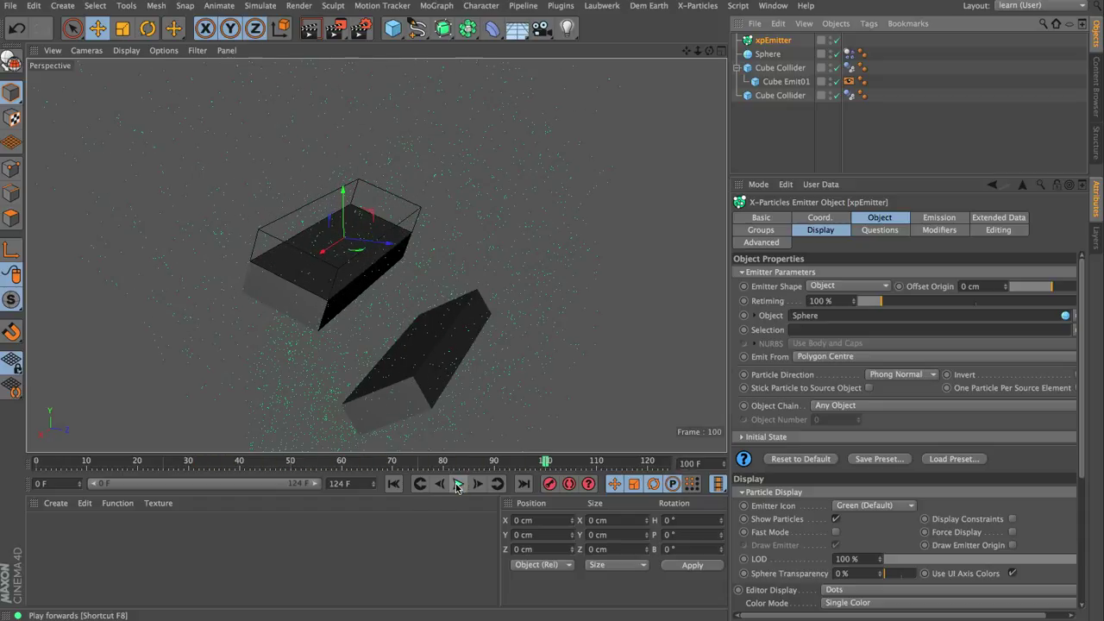
left_click(394, 484)
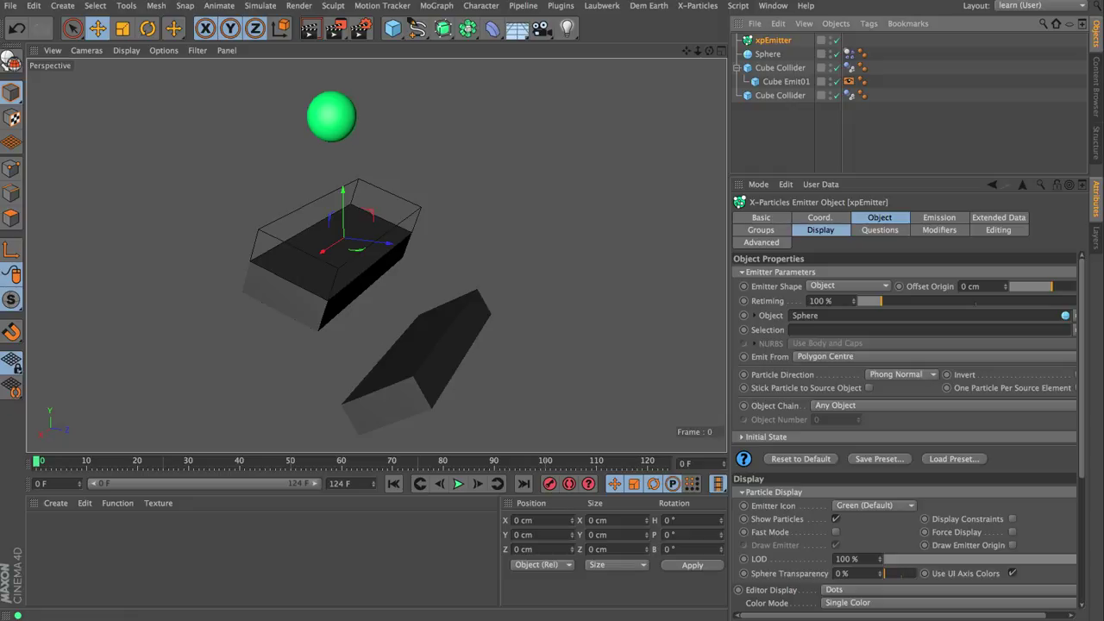
Step: Set the xpEmitter's Emit From to Polygon Area on the sphere
left_click(889, 220)
left_click(854, 357)
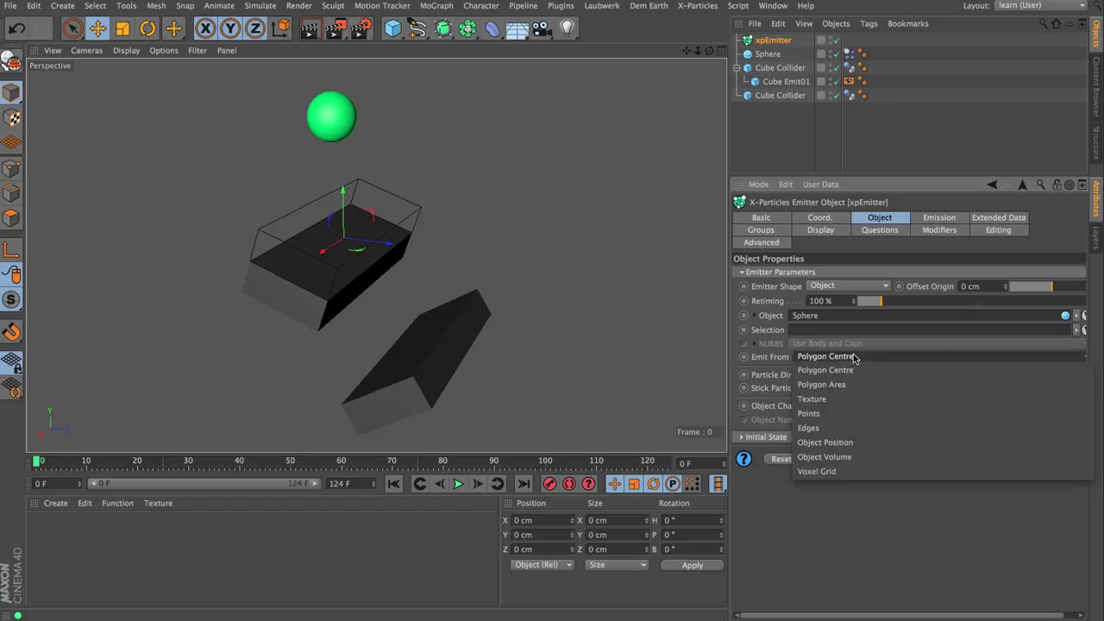
left_click(856, 385)
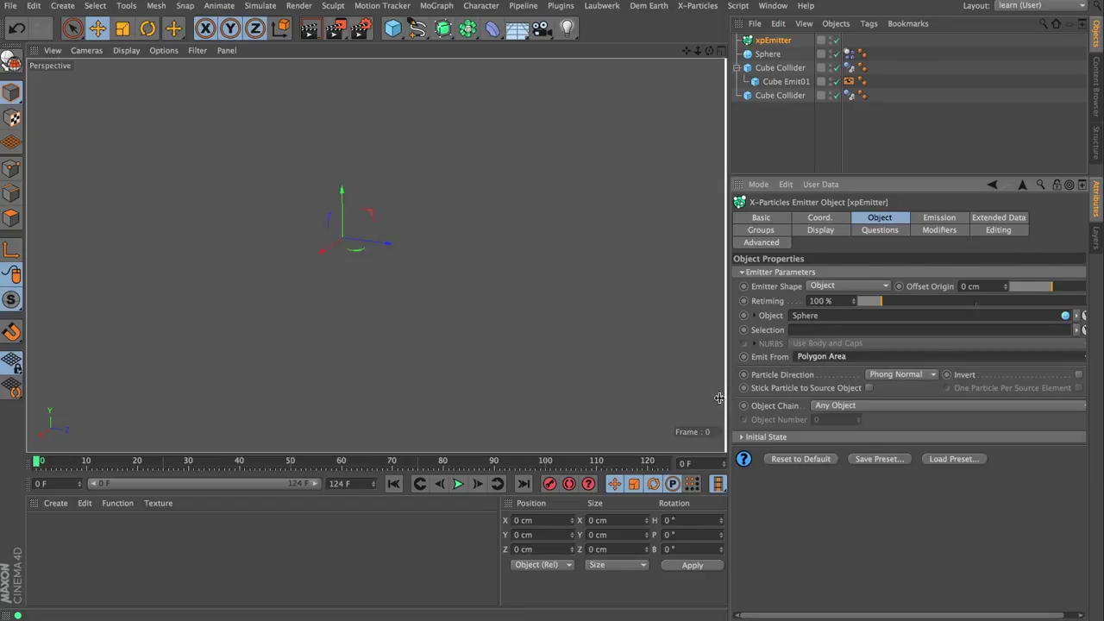
left_click_drag(720, 398, 682, 395)
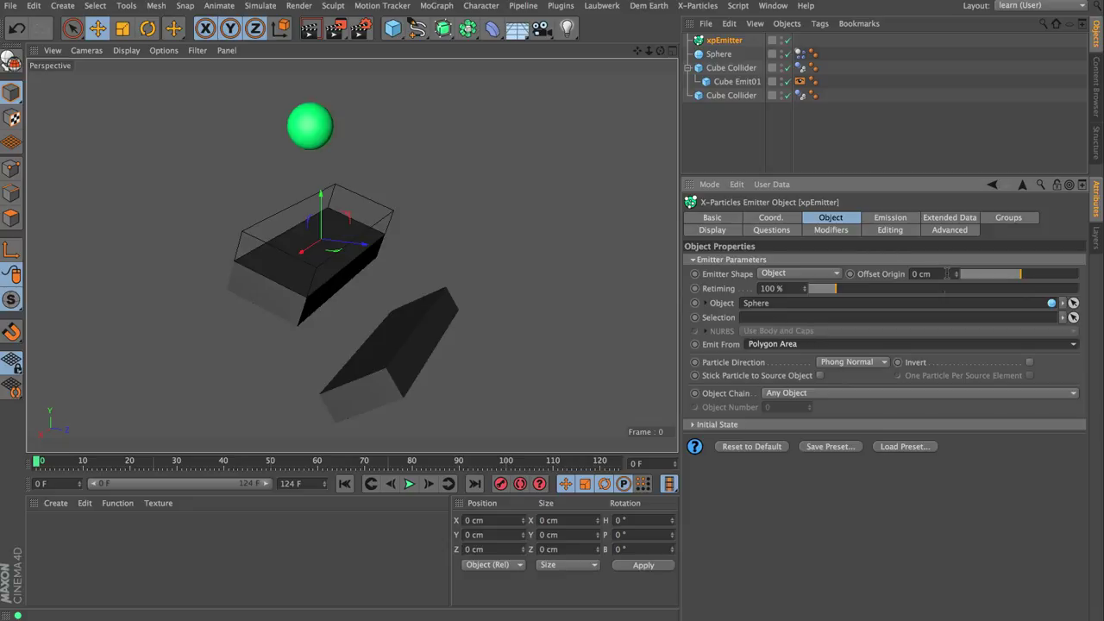
Step: Set Offset Origin to 5 cm, check the Sphere, then reselect xpEmitter
left_click(947, 274)
type("5")
key("Return")
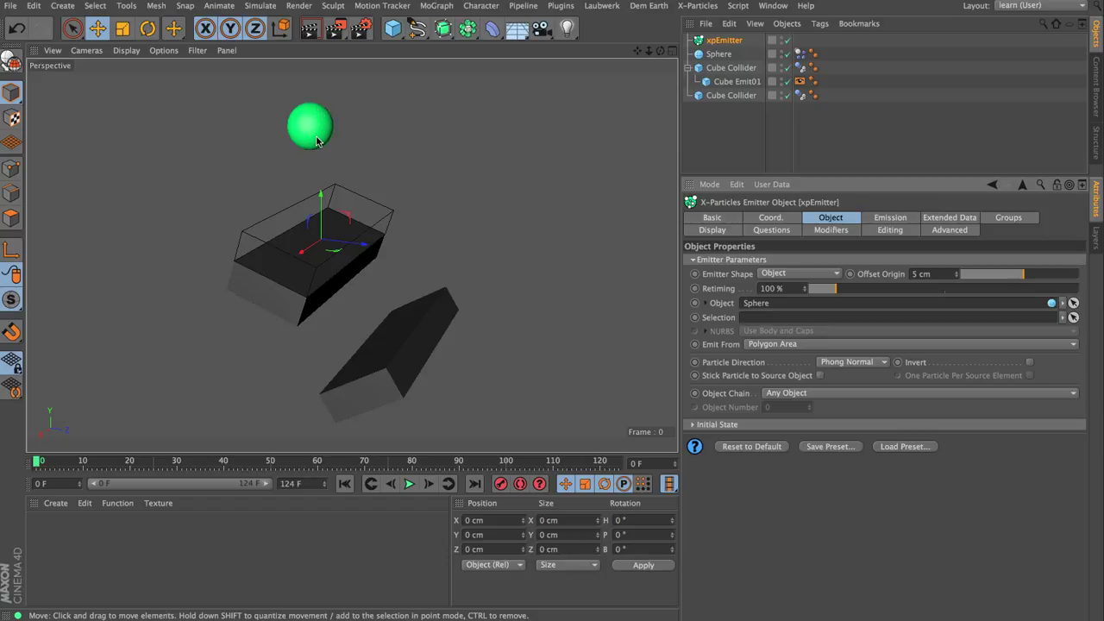
left_click(714, 55)
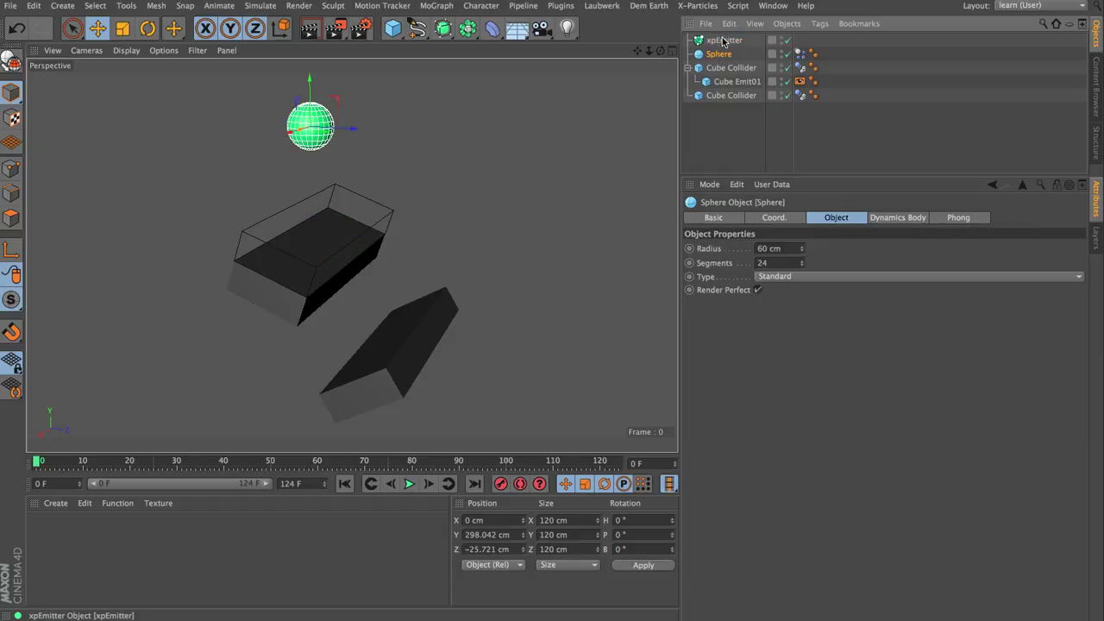
left_click(727, 41)
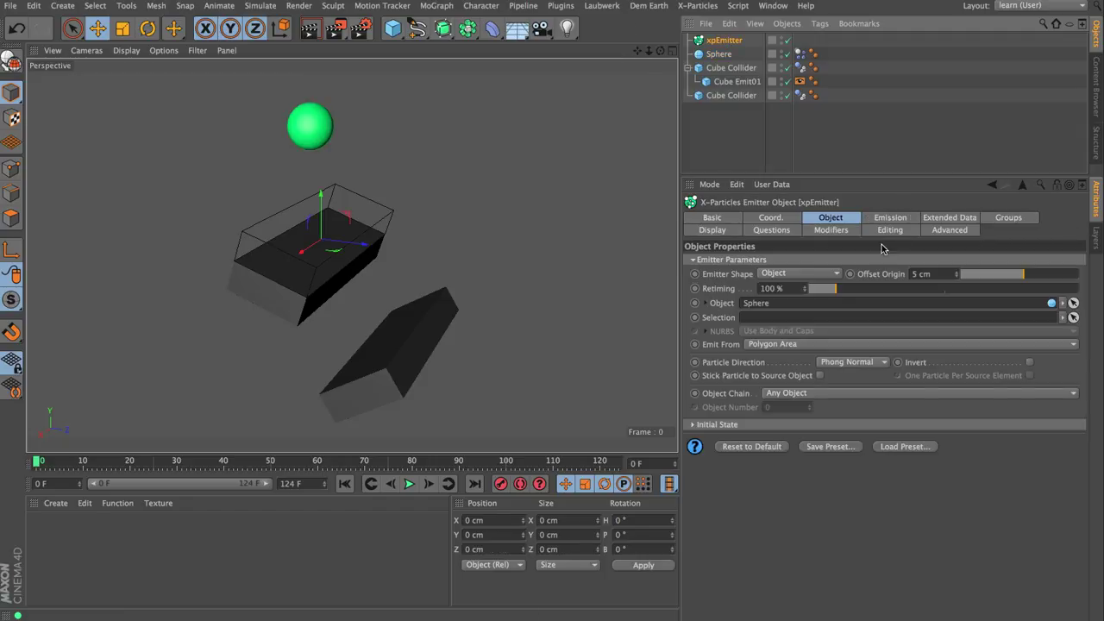
Step: On the Emission settings, set Speed to 10 cm and Variation to 10 cm
left_click(903, 219)
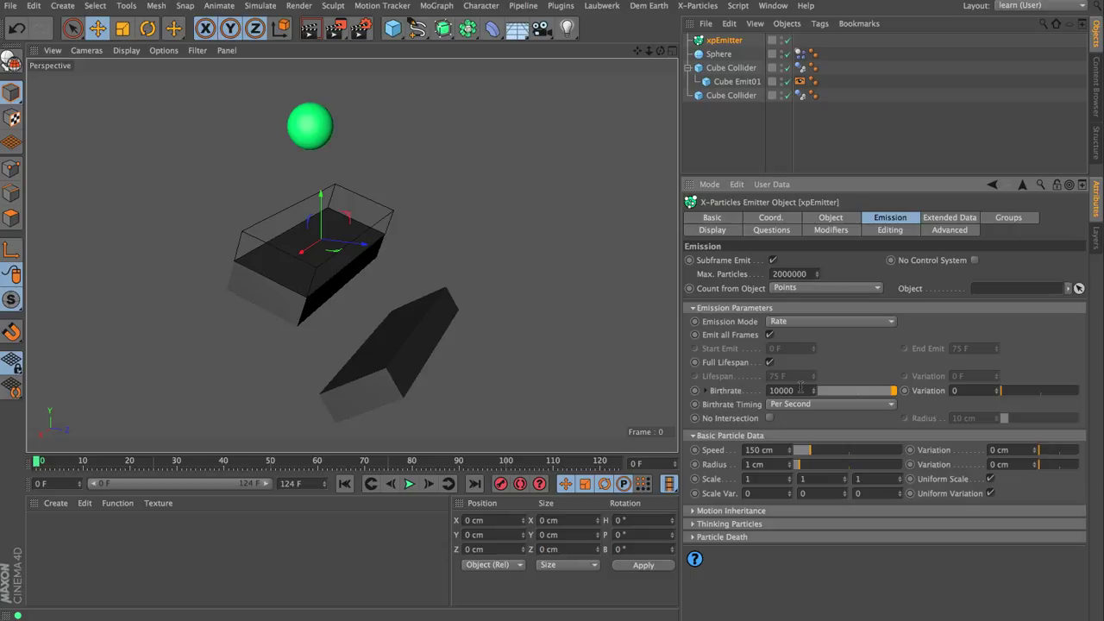
double_click(780, 450)
type("10")
double_click(1022, 449)
type("10")
key("Return")
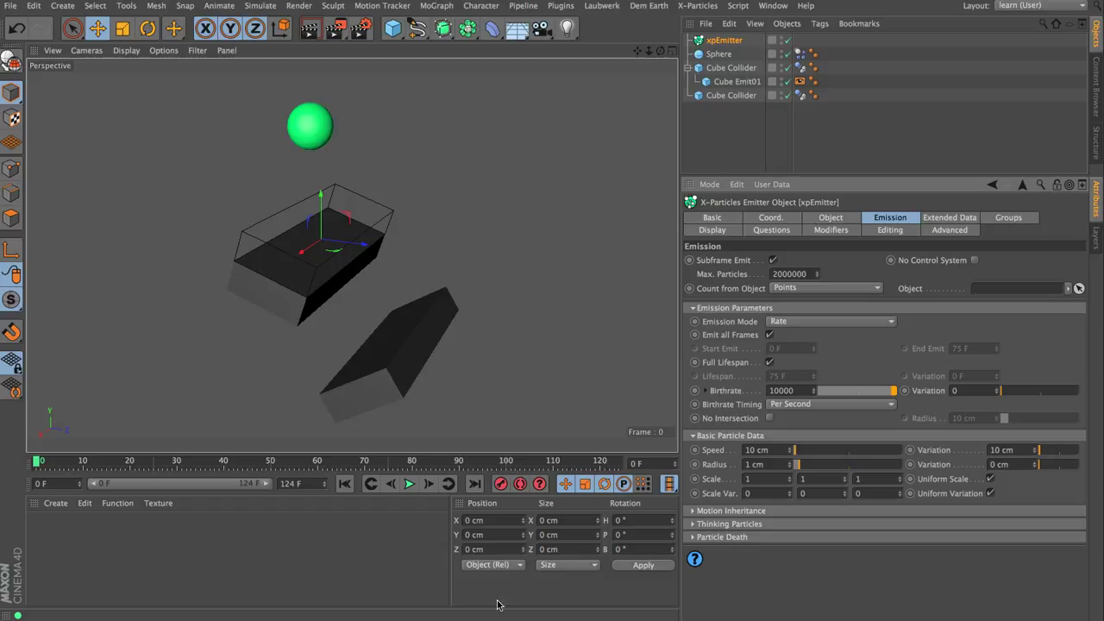
Step: Preview the slower particle trail, then stop and rewind to frame 0
left_click(409, 484)
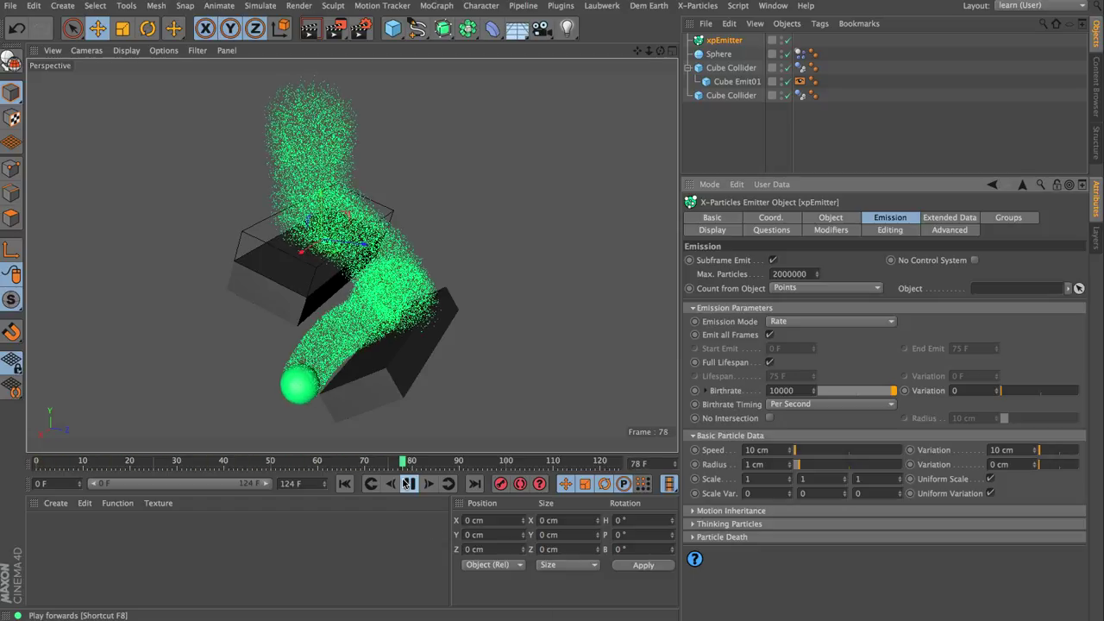
left_click(408, 484)
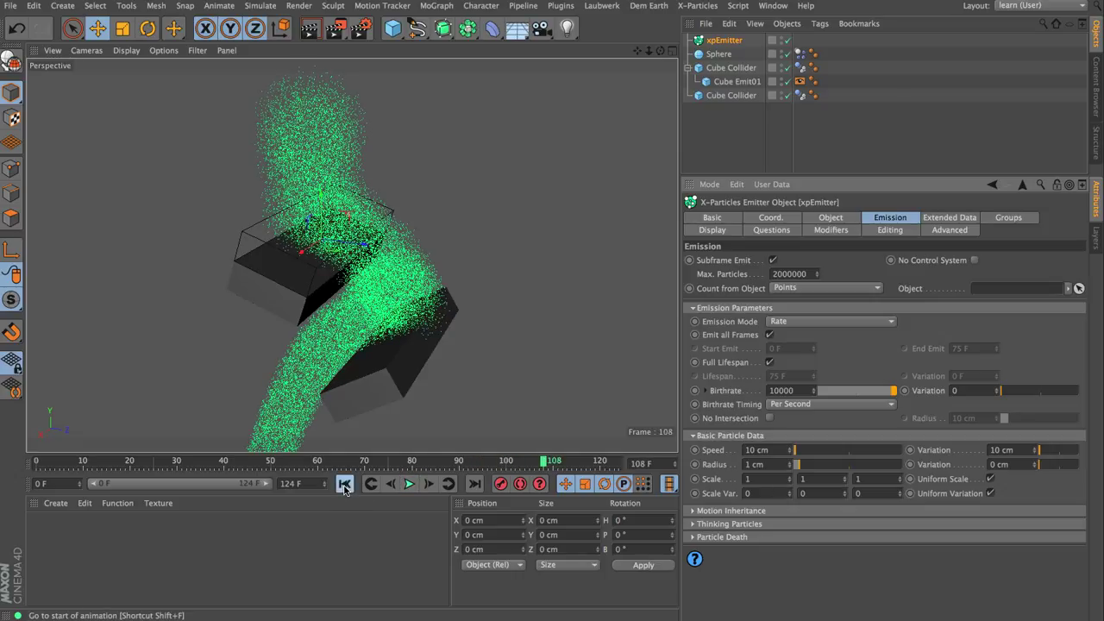
left_click(344, 485)
Step: Add an xpGravity modifier from X-Particles > Modifiers > Motion
left_click(712, 7)
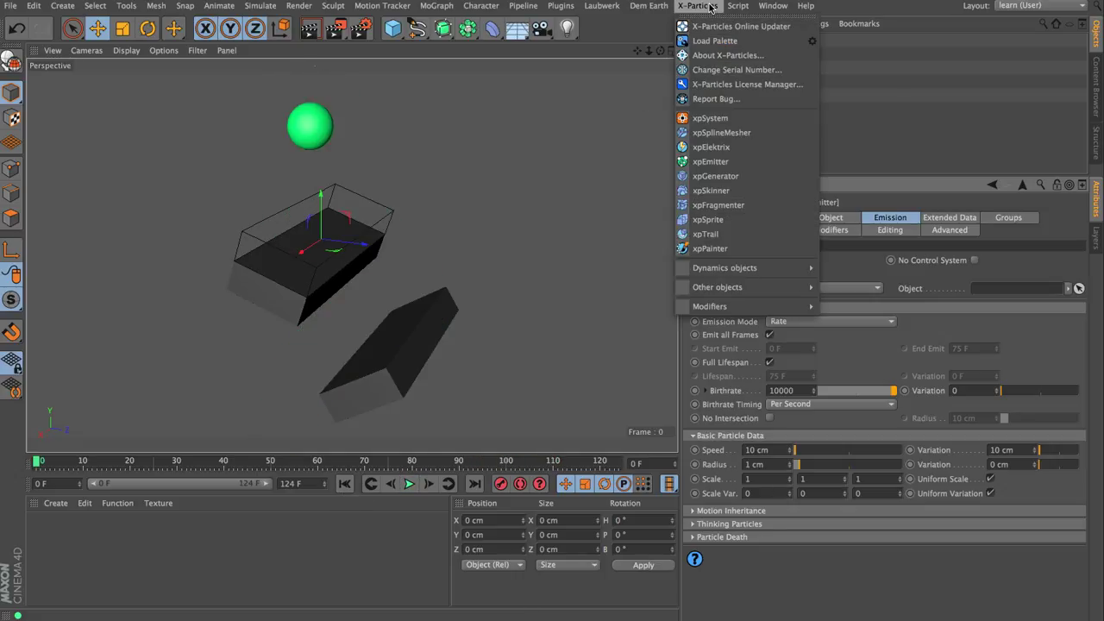
mouse_move(733, 306)
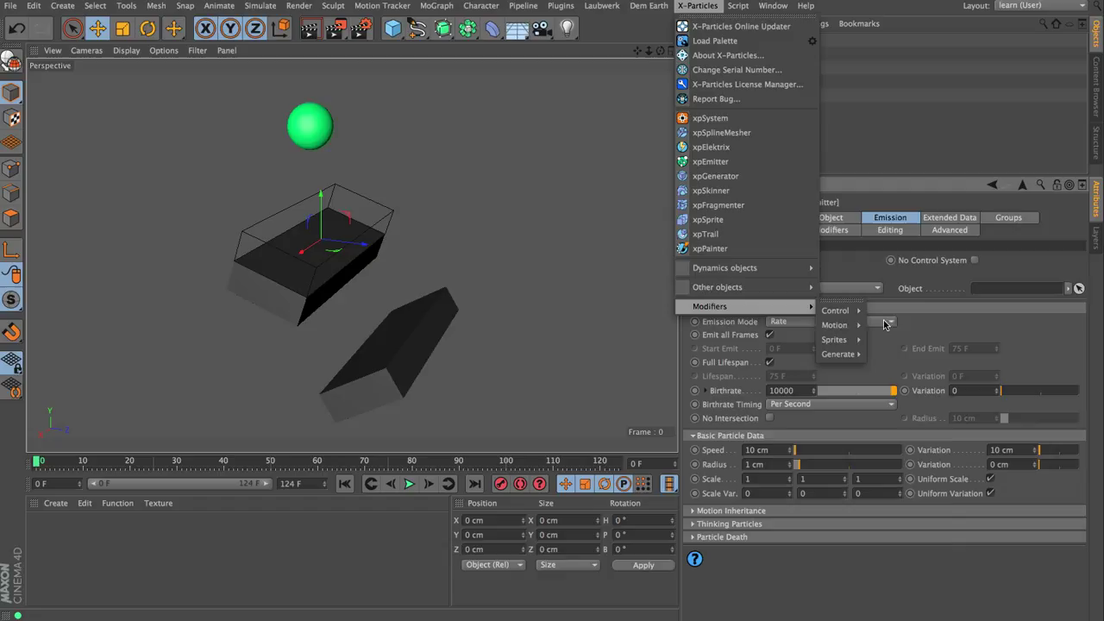
mouse_move(835, 326)
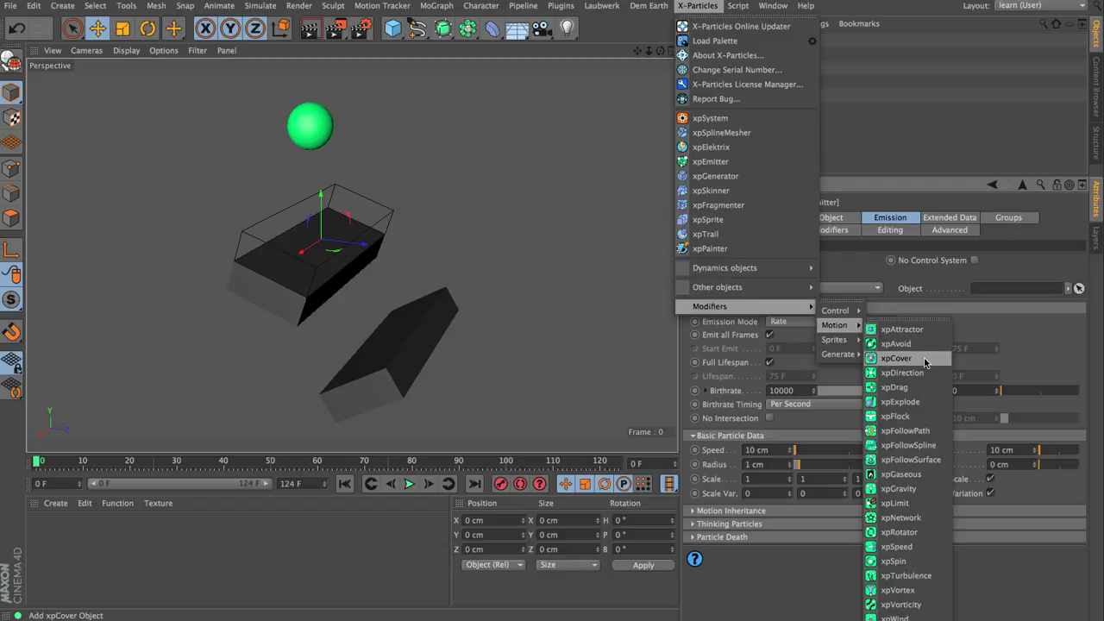
left_click(907, 493)
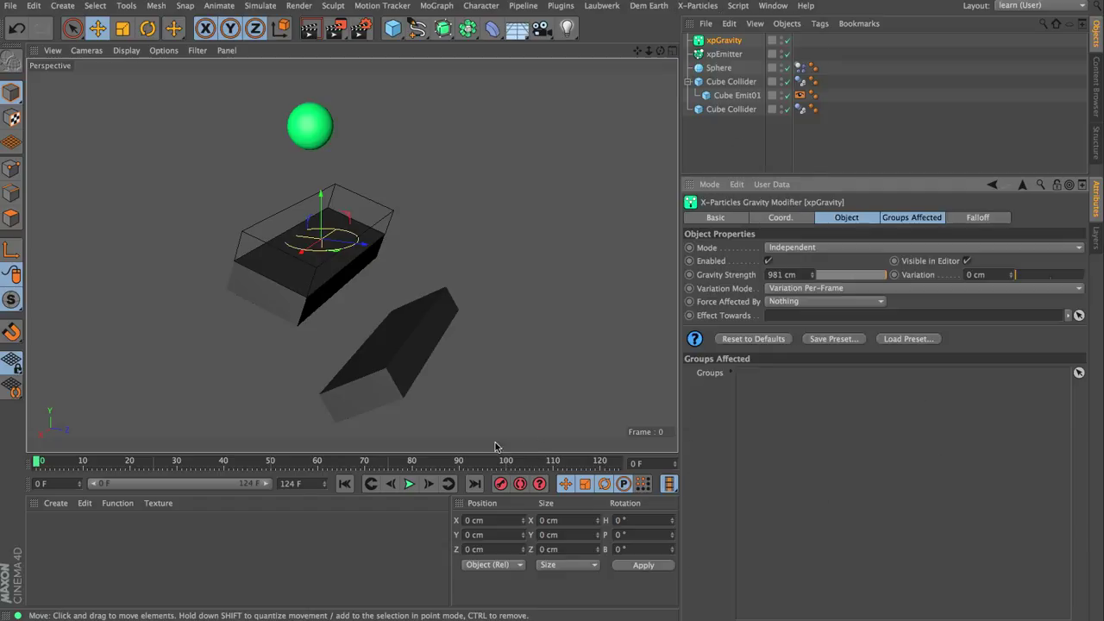
Step: Preview the particles falling under gravity, then stop and rewind to frame 0
left_click(410, 484)
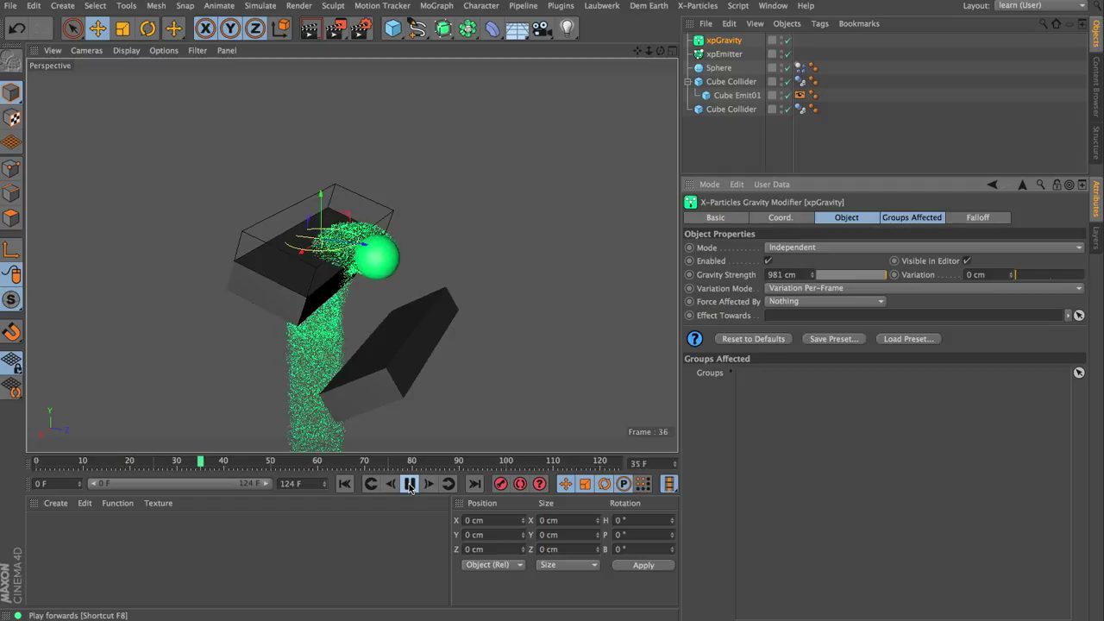
left_click(410, 484)
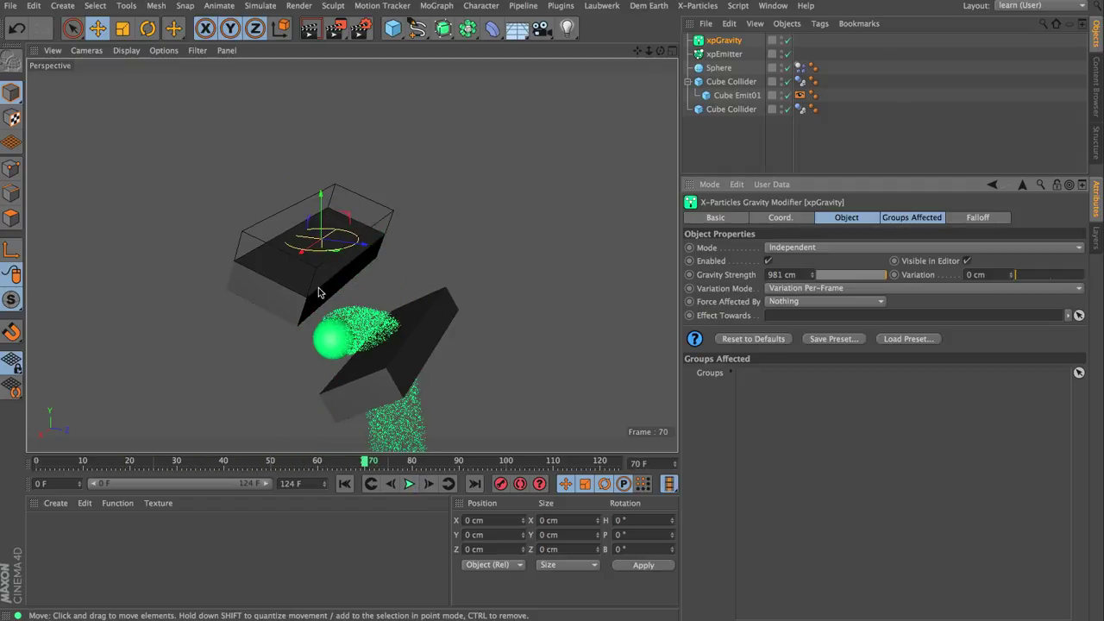
left_click(344, 484)
Step: Add xpCollider tags to the Sphere and both Cube Colliders
left_click(722, 69)
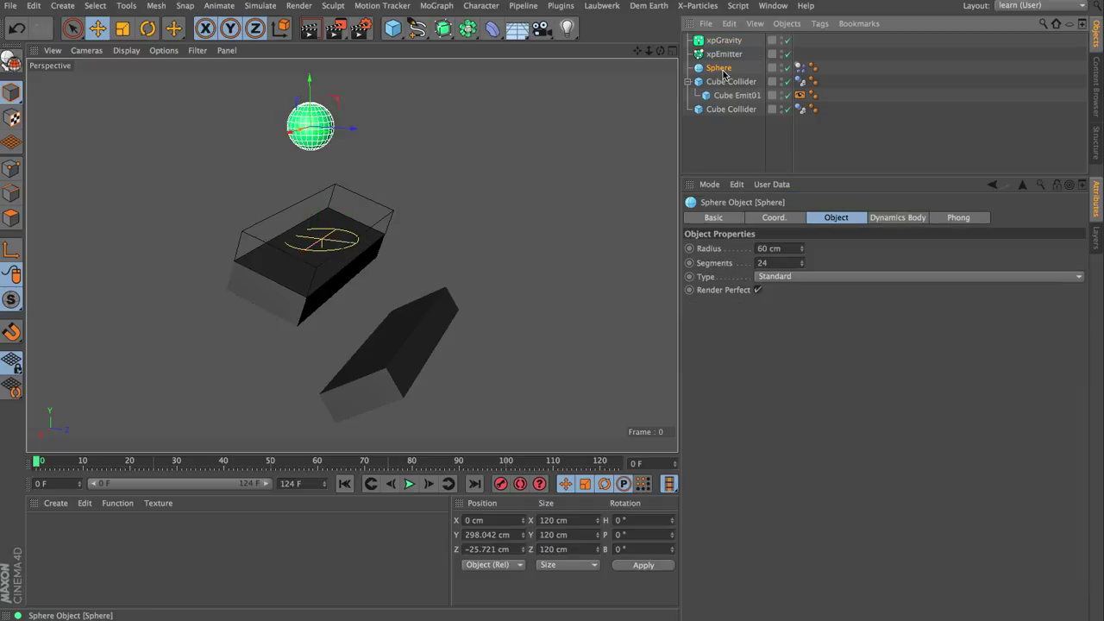
left_click(726, 81, "ctrl")
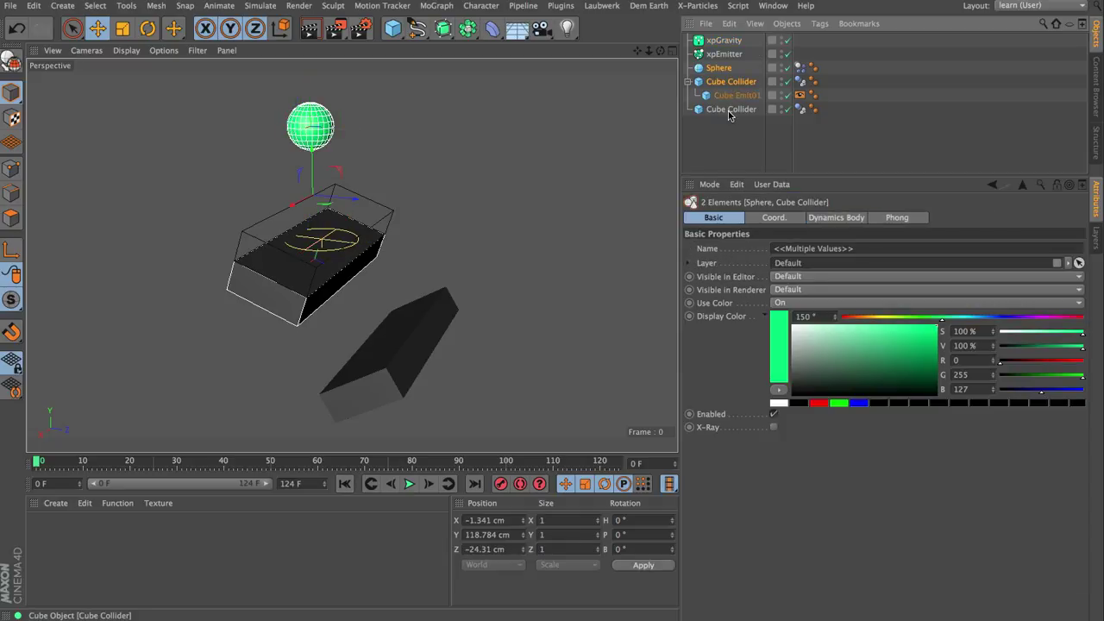
left_click(729, 110, "ctrl")
right_click(720, 69)
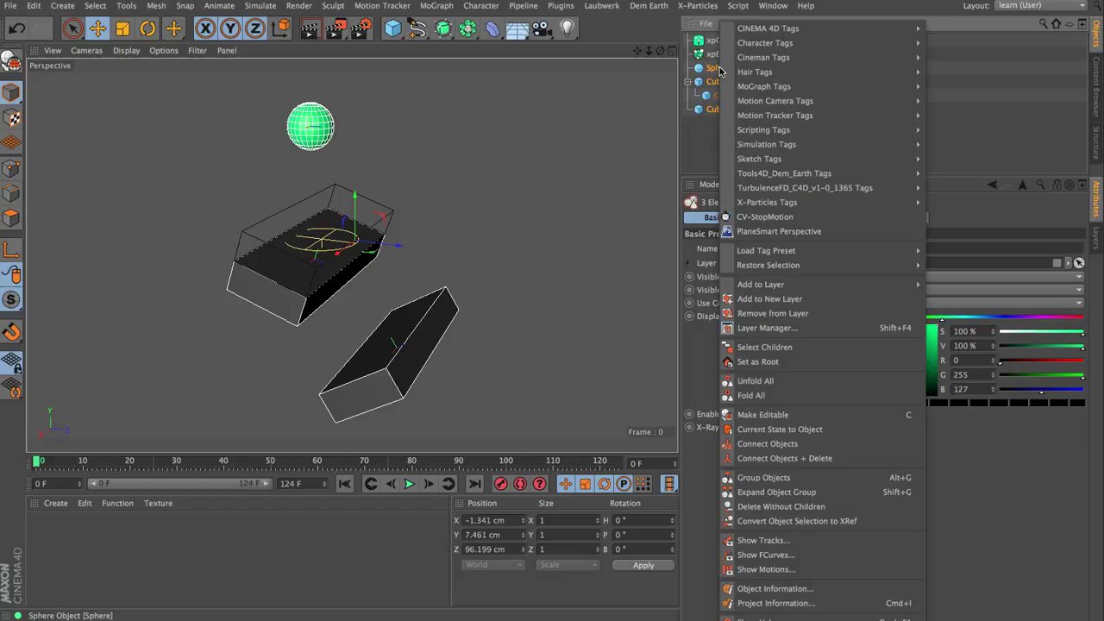
mouse_move(852, 205)
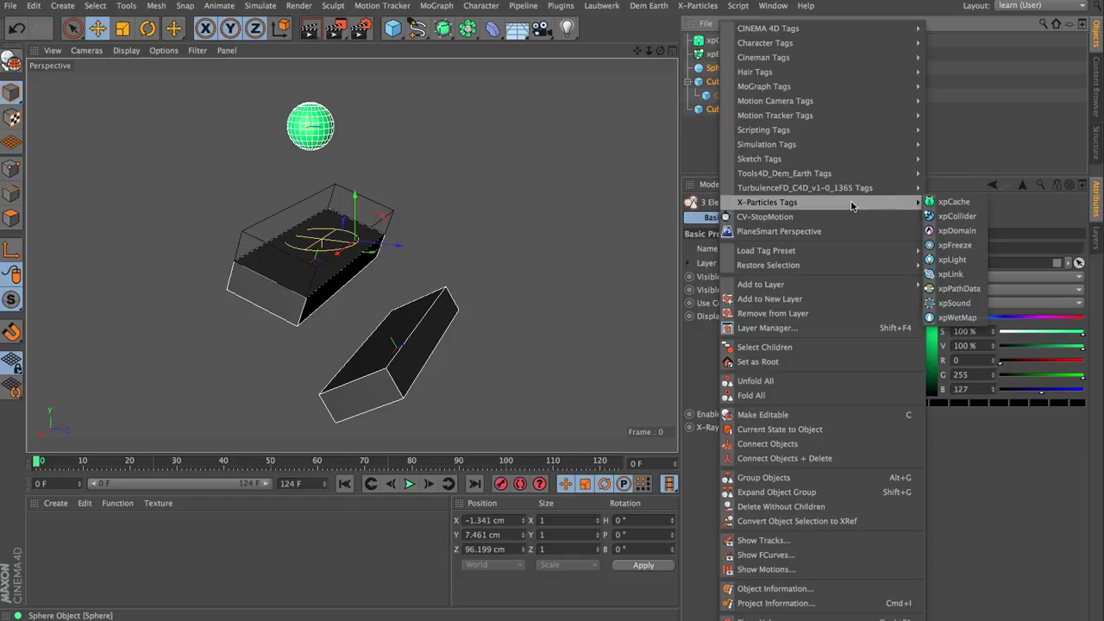
left_click(950, 217)
Step: Give both cube collider tags 35% Bounce, 25% Friction and 20% Scatter
left_click(799, 109)
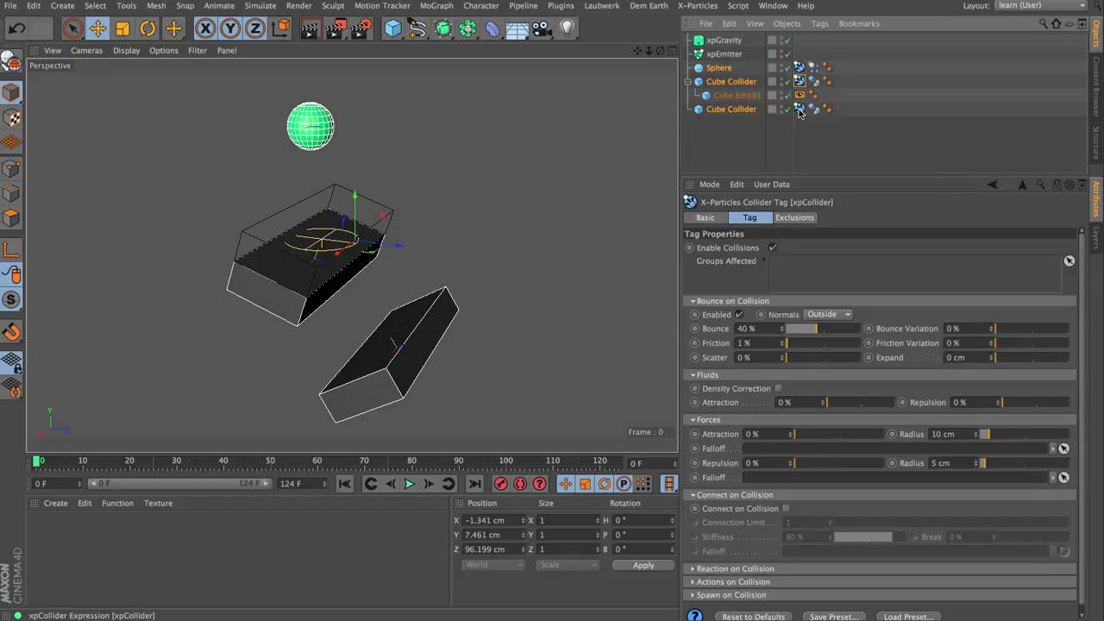
left_click(800, 81, "ctrl")
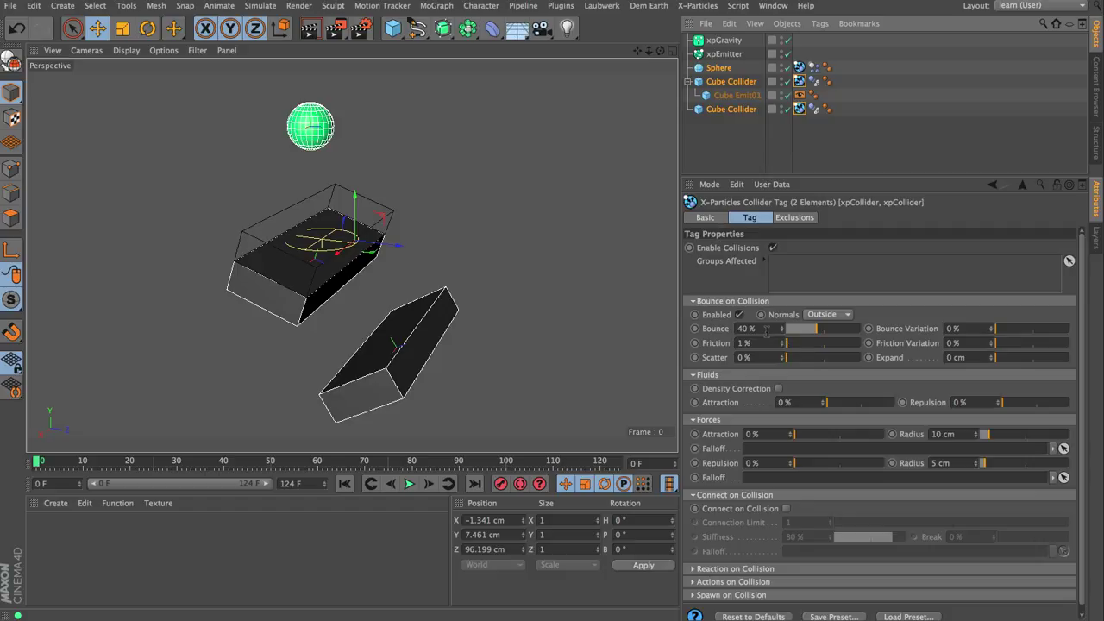
left_click(749, 328)
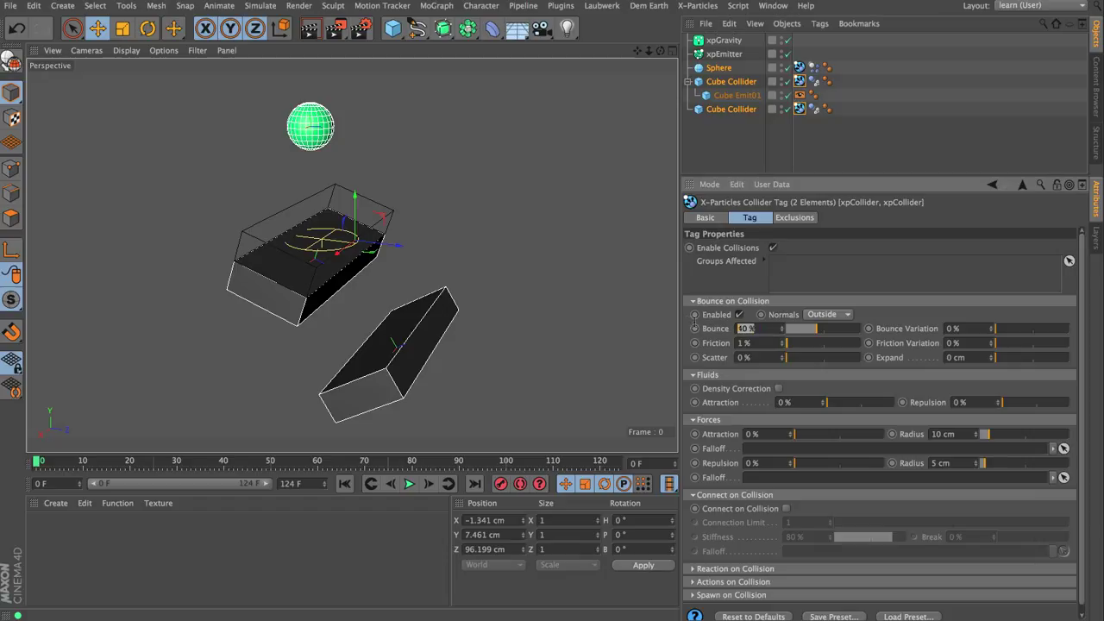
type("35")
key("Return")
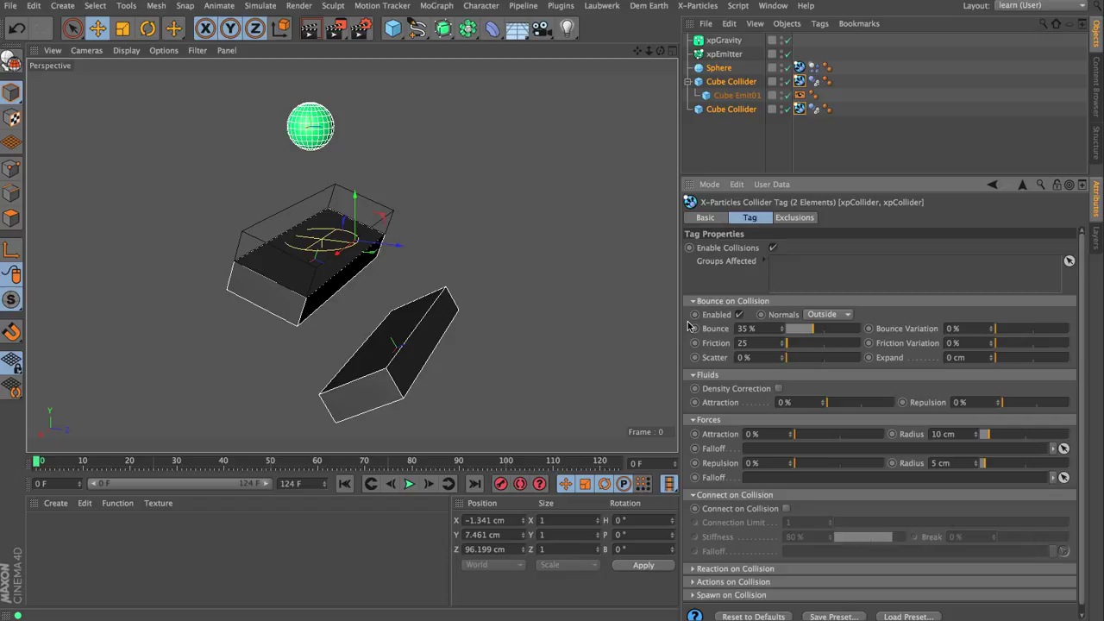
left_click(760, 343)
type("25")
key("Tab")
type("20")
key("Return")
Step: Set the Sphere's collider tag Bounce to 5%
left_click(800, 69)
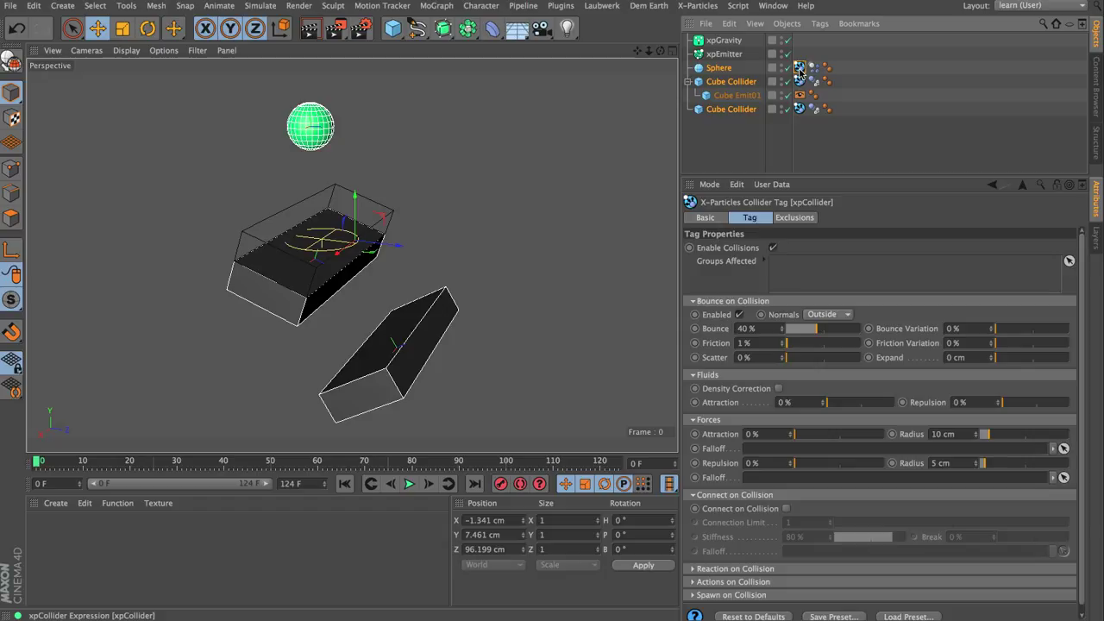
double_click(744, 328)
type("5")
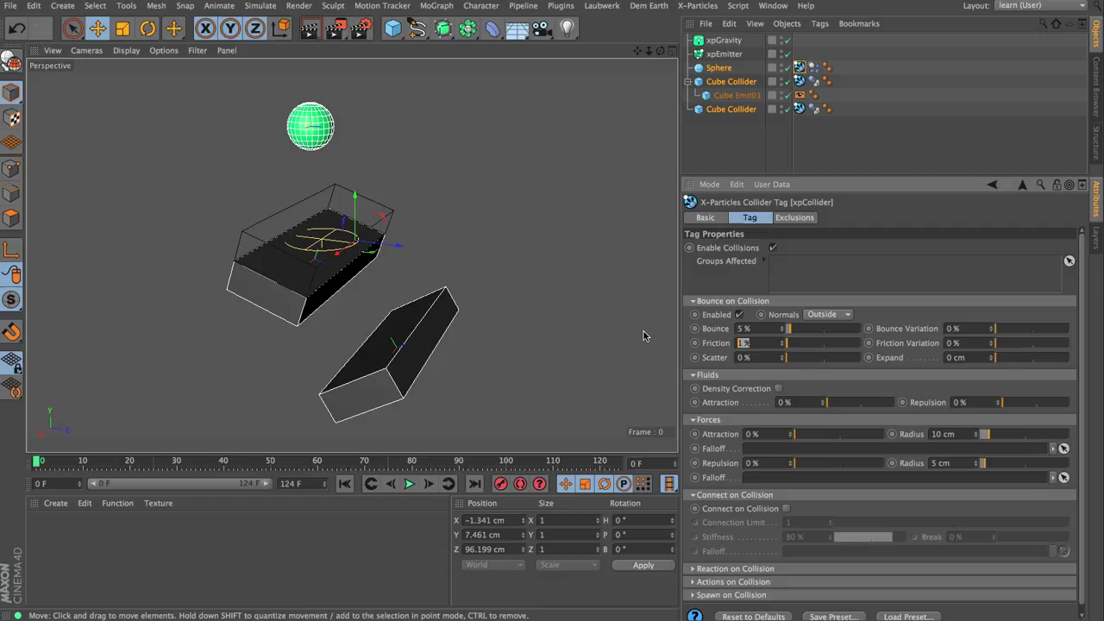
type("100")
Step: Deselect all, play to watch particles hit the cubes, then rewind to frame 0
left_click(594, 330)
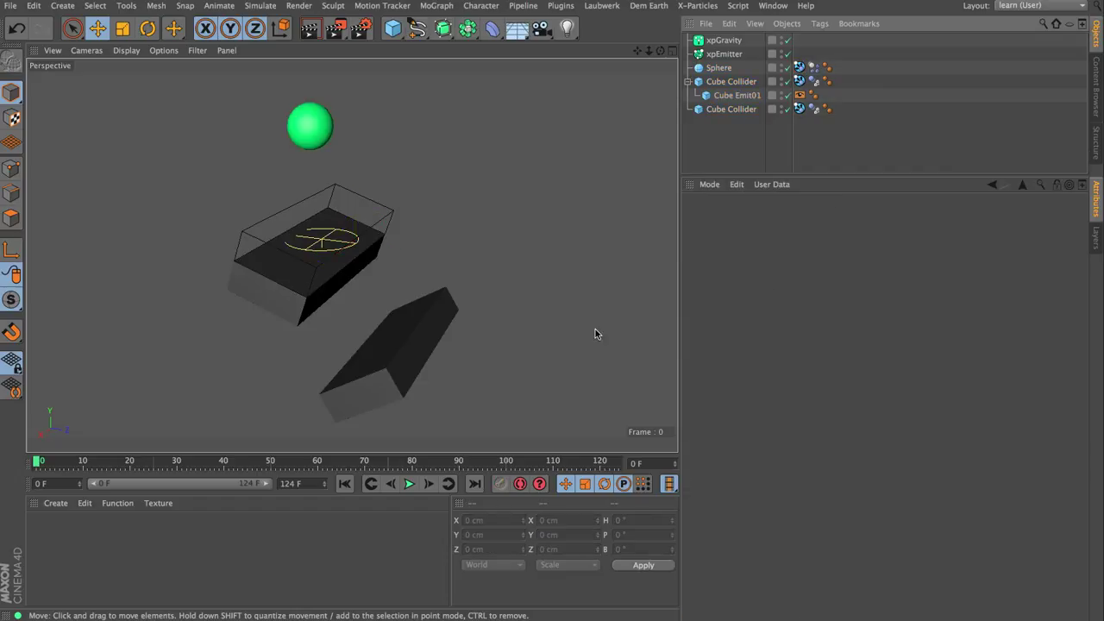
left_click(409, 484)
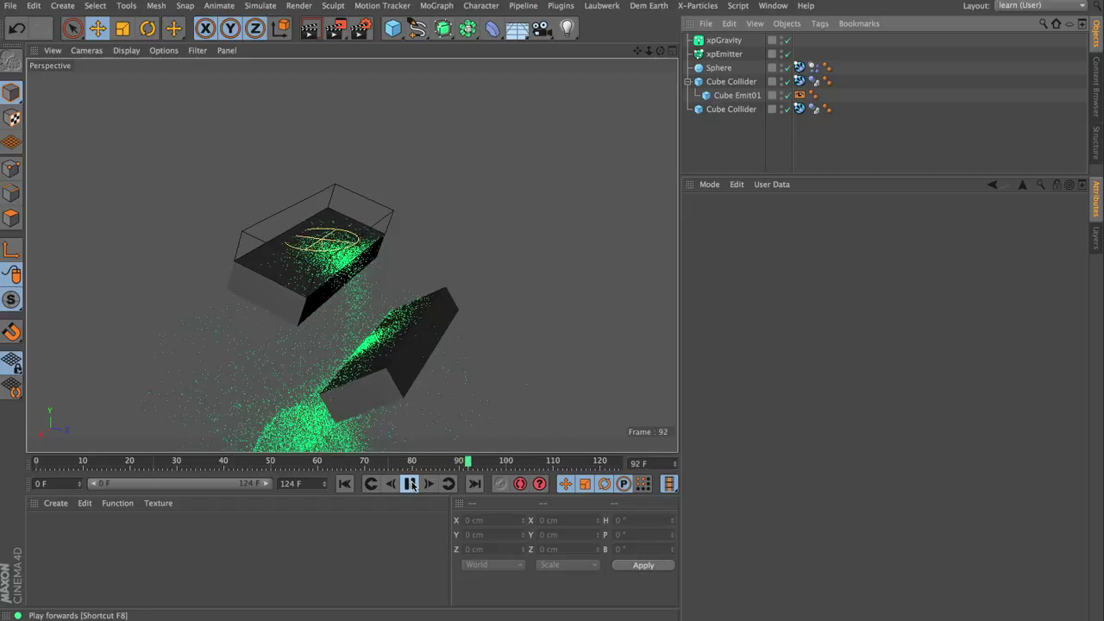
left_click(411, 484)
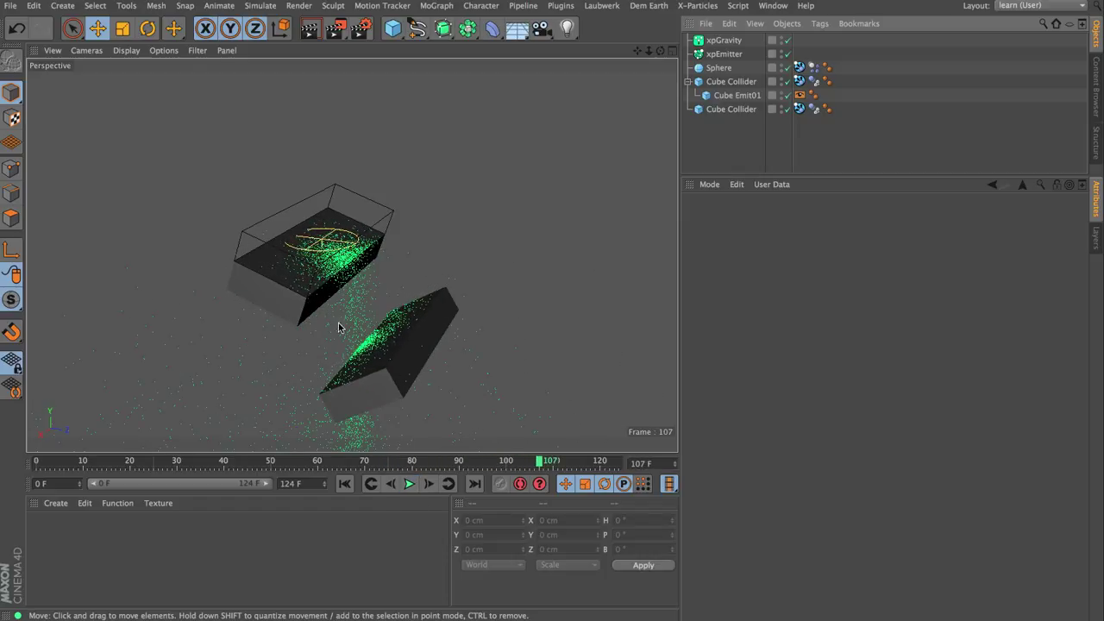
left_click(345, 484)
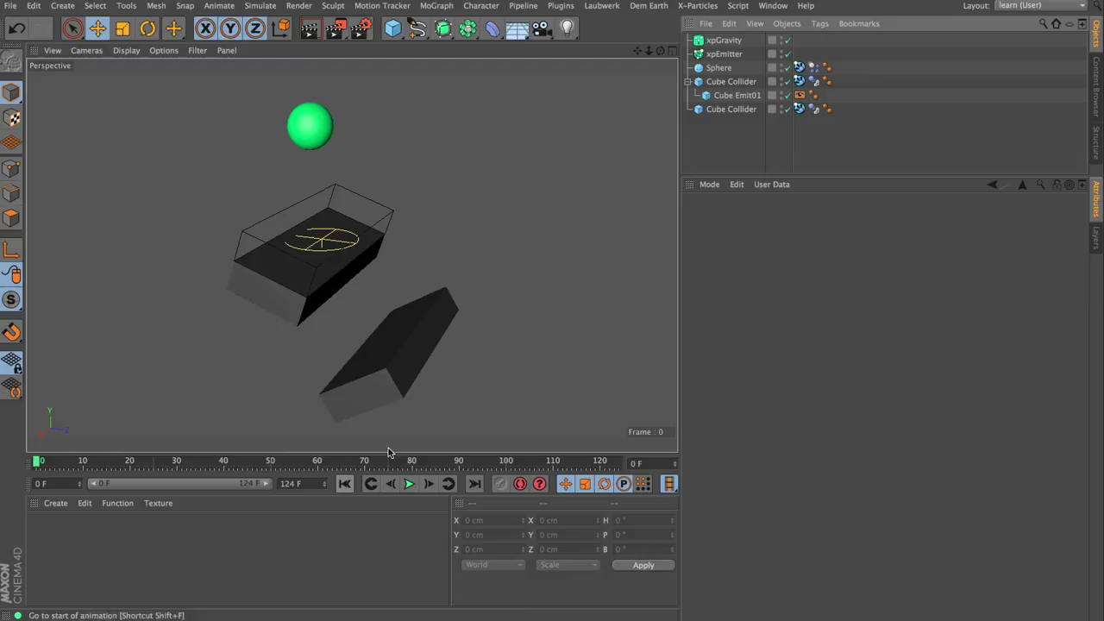
Step: Copy Cube Emit01 under the second Cube Collider and rename it Cube Emit02
left_click(715, 96)
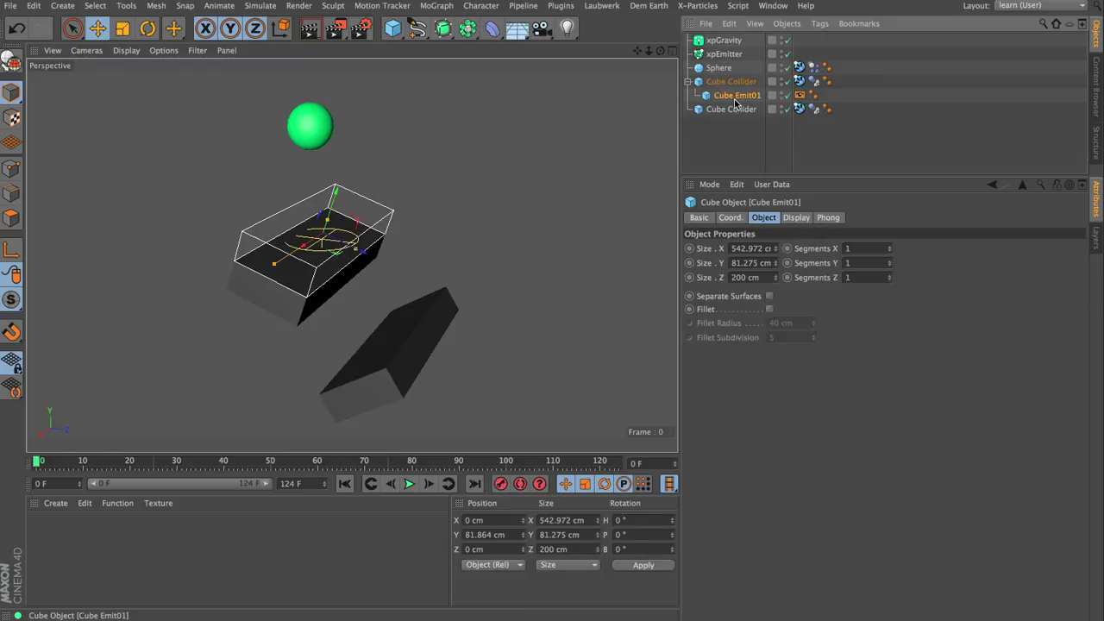
left_click_drag(729, 113, 729, 113, "ctrl")
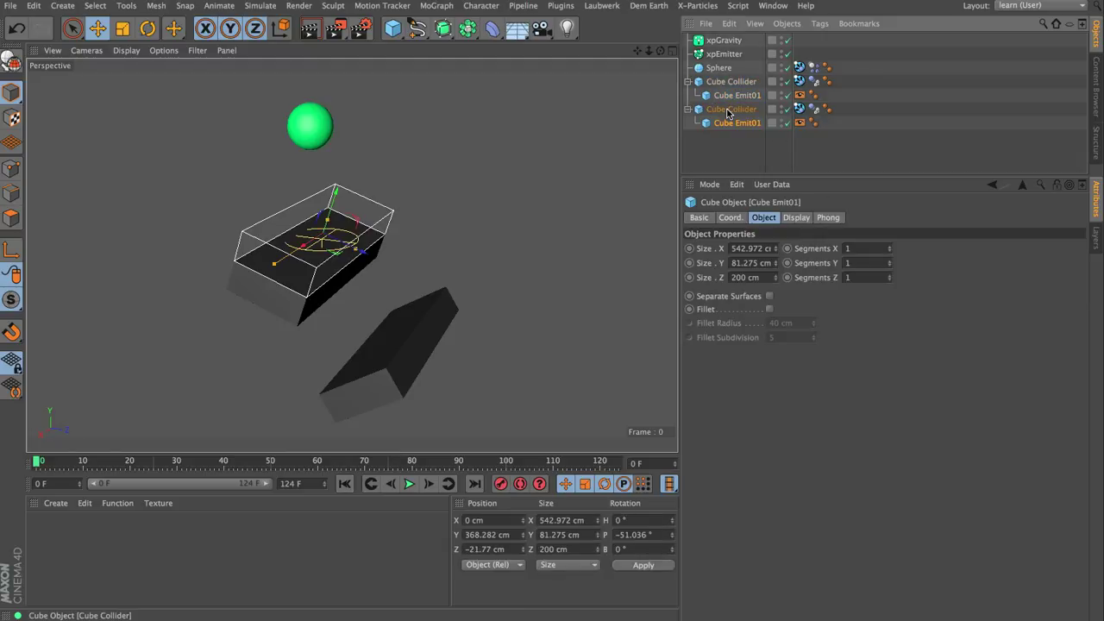
double_click(738, 123)
key("End")
key("BackSpace")
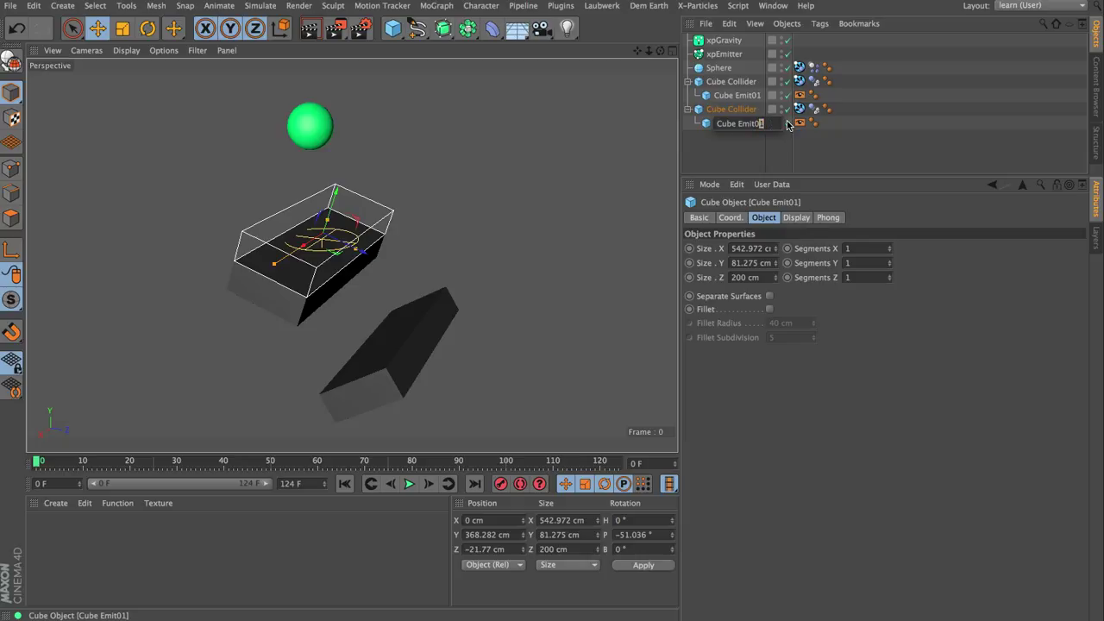
type("2")
key("Return")
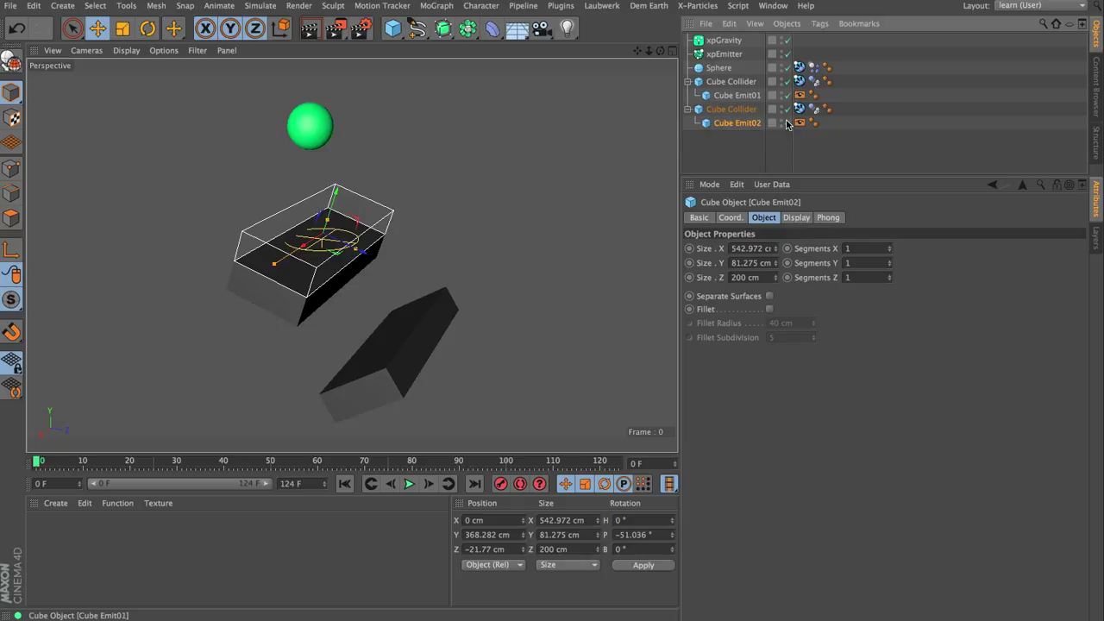
Step: Zero Cube Emit02's P.Y, P.Z and R.P, then raise it to about Y 78.439 cm
left_click(731, 219)
left_click(754, 263)
type("0")
key("Tab")
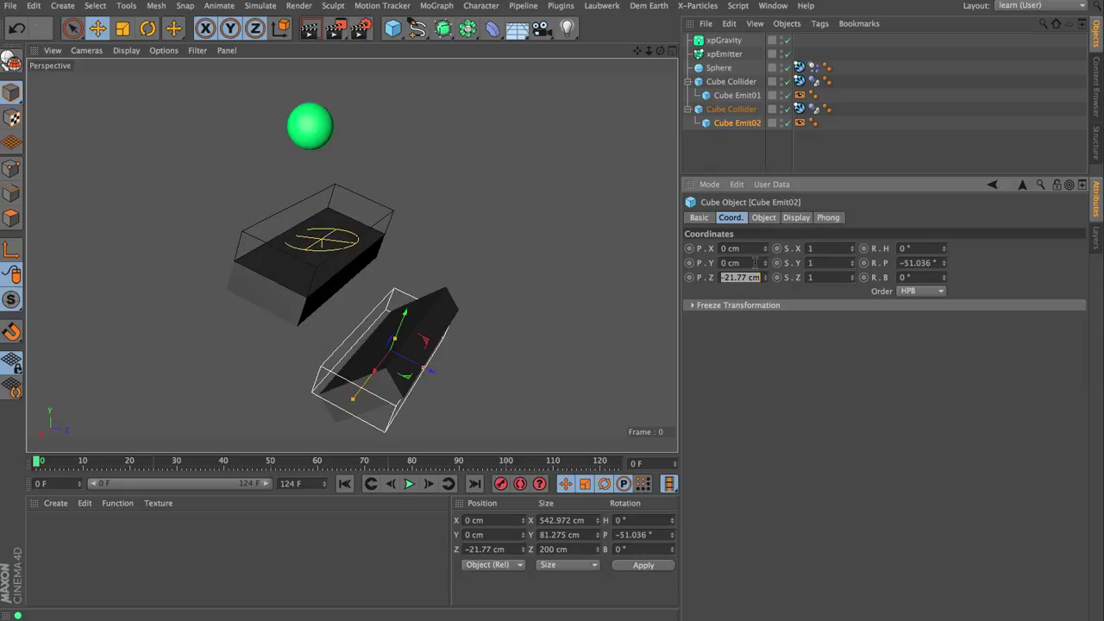
type("0")
key("Tab")
left_click(913, 262)
type("0")
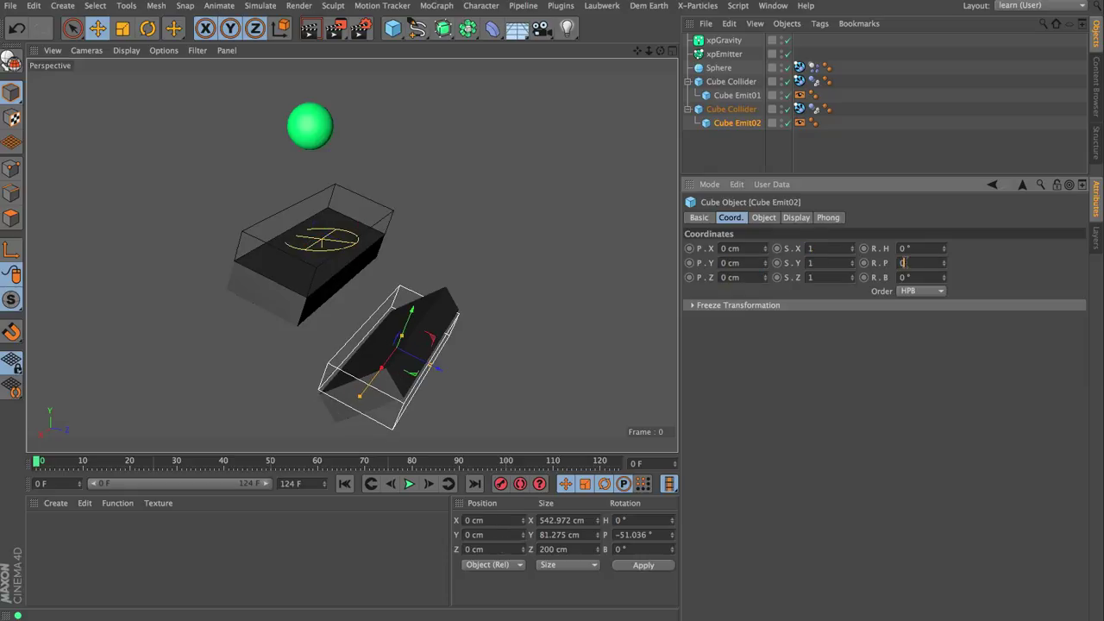
key("Return")
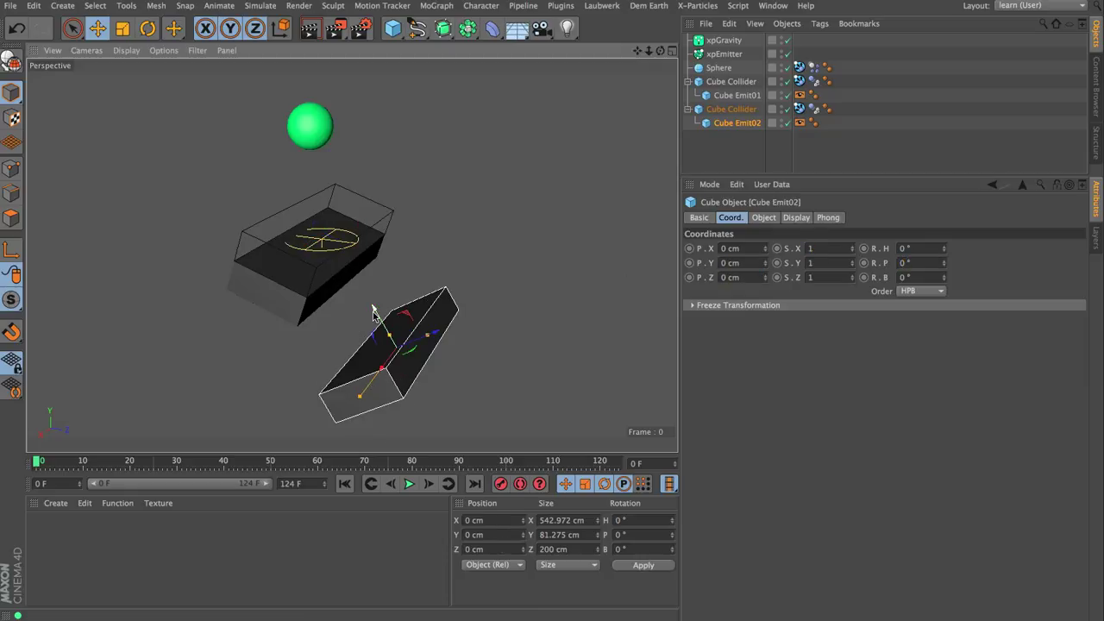
left_click_drag(374, 308, 356, 292)
Step: Add an xpVolumeEmit linked to xpEmitter, with Tracking Mode Object tracking the Sphere
left_click(727, 151)
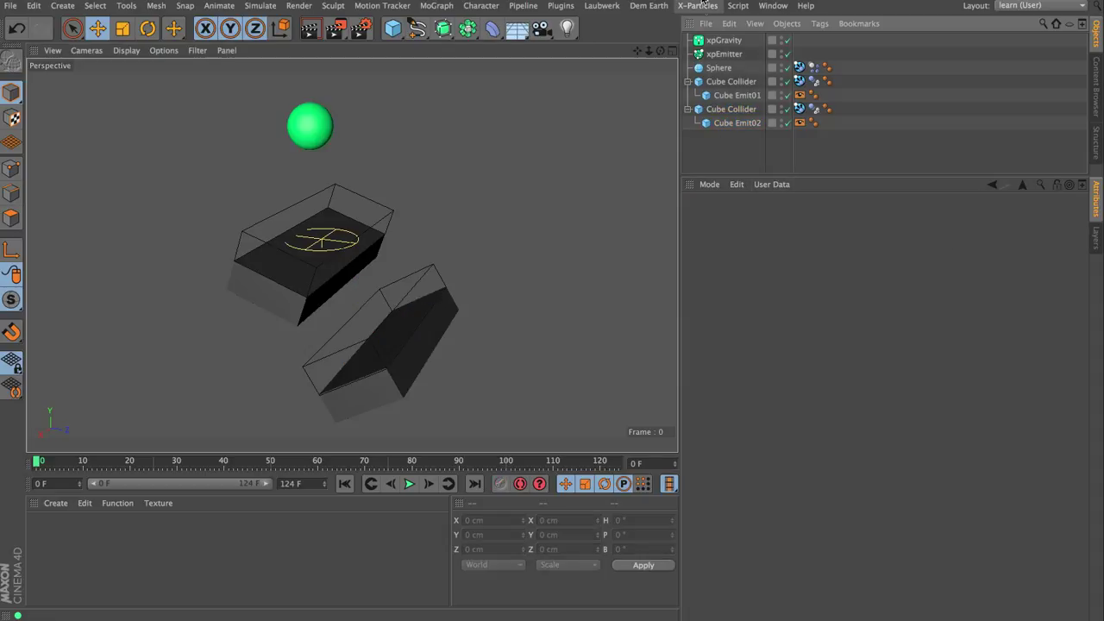
left_click(697, 5)
mouse_move(803, 289)
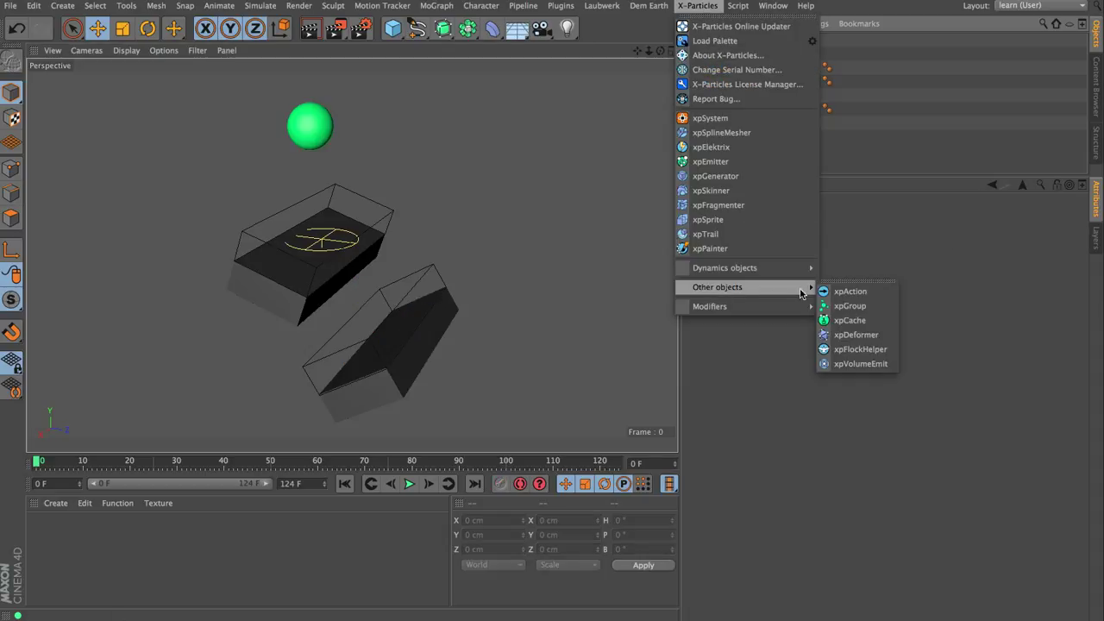
left_click(854, 364)
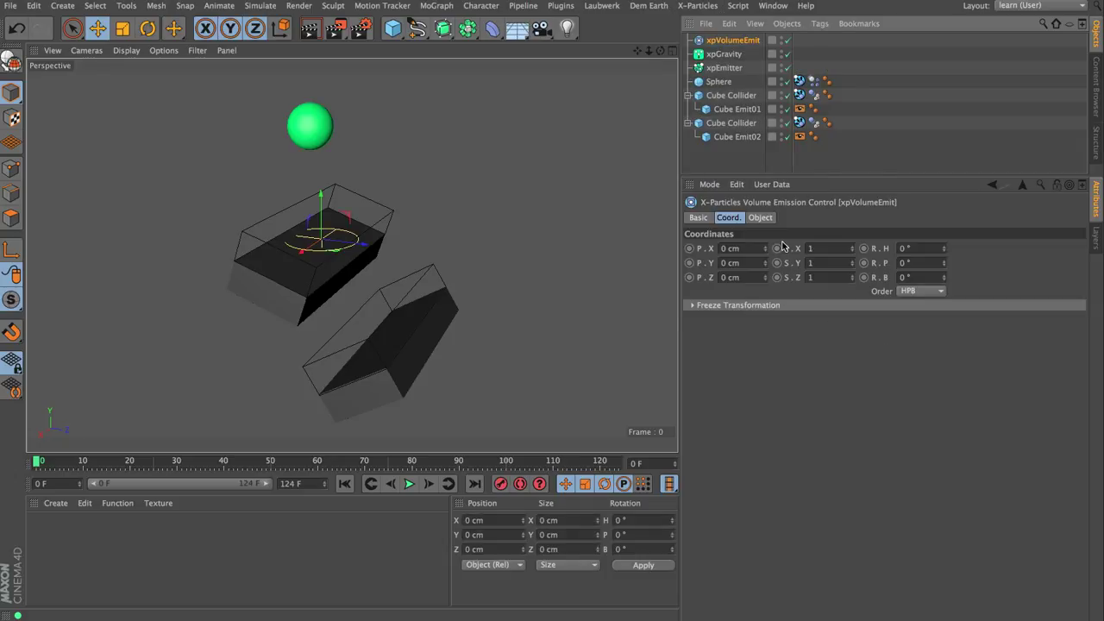
left_click(761, 218)
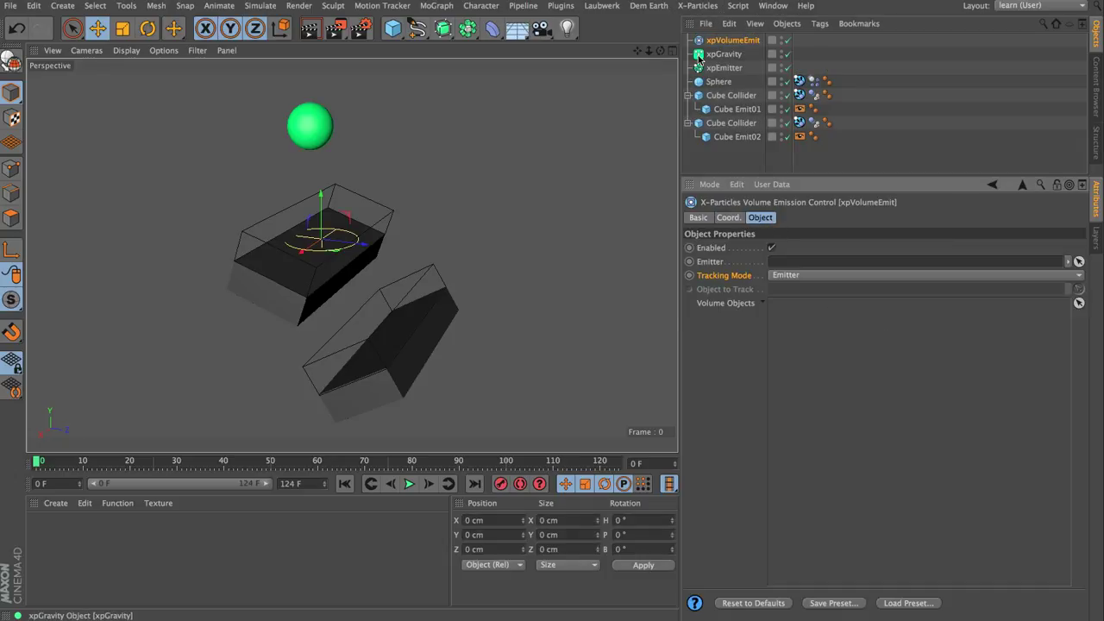
left_click_drag(721, 67, 812, 260)
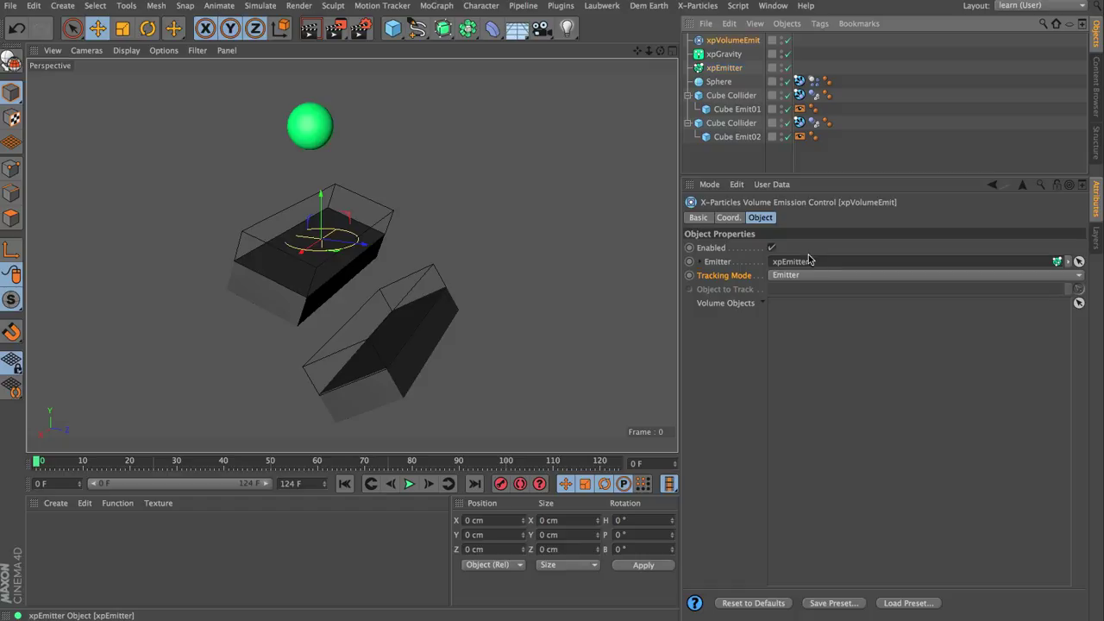
left_click(795, 277)
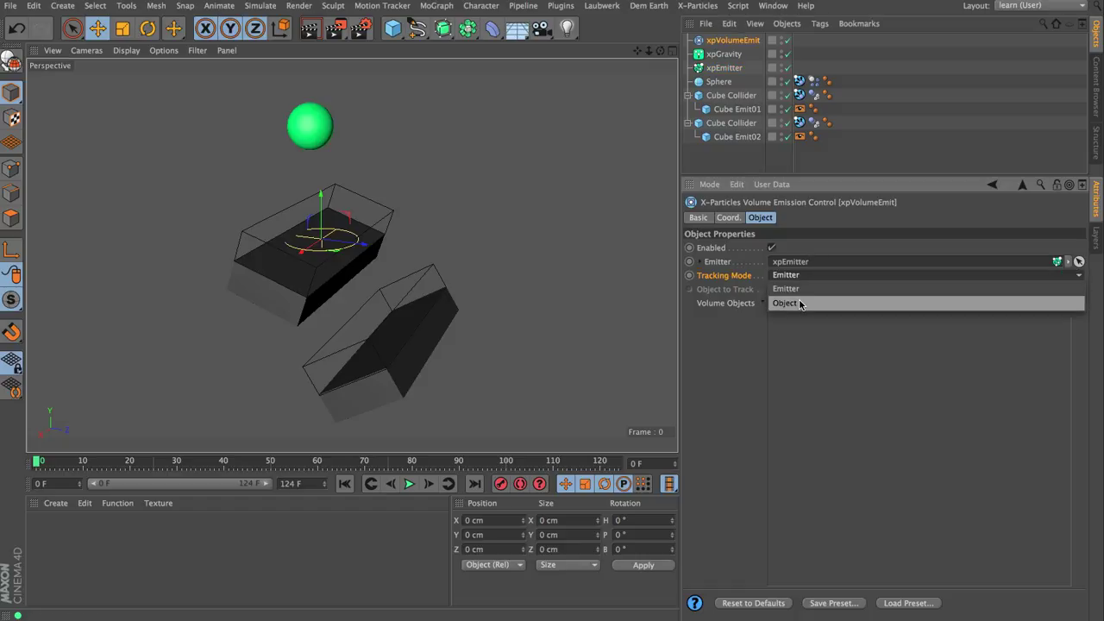
left_click(799, 302)
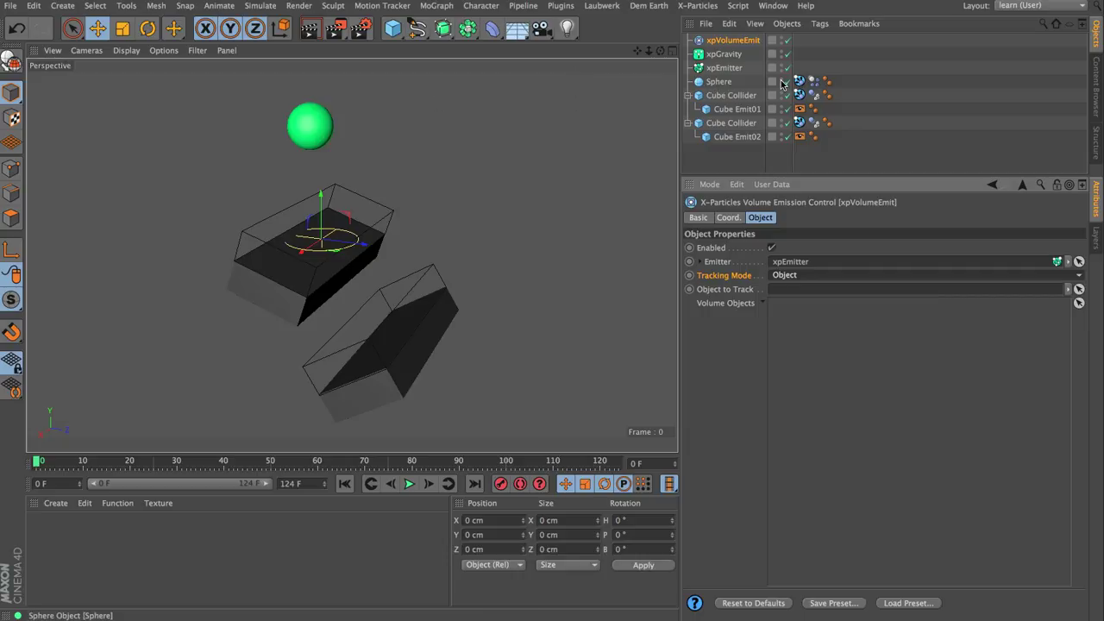
left_click_drag(719, 82, 803, 292)
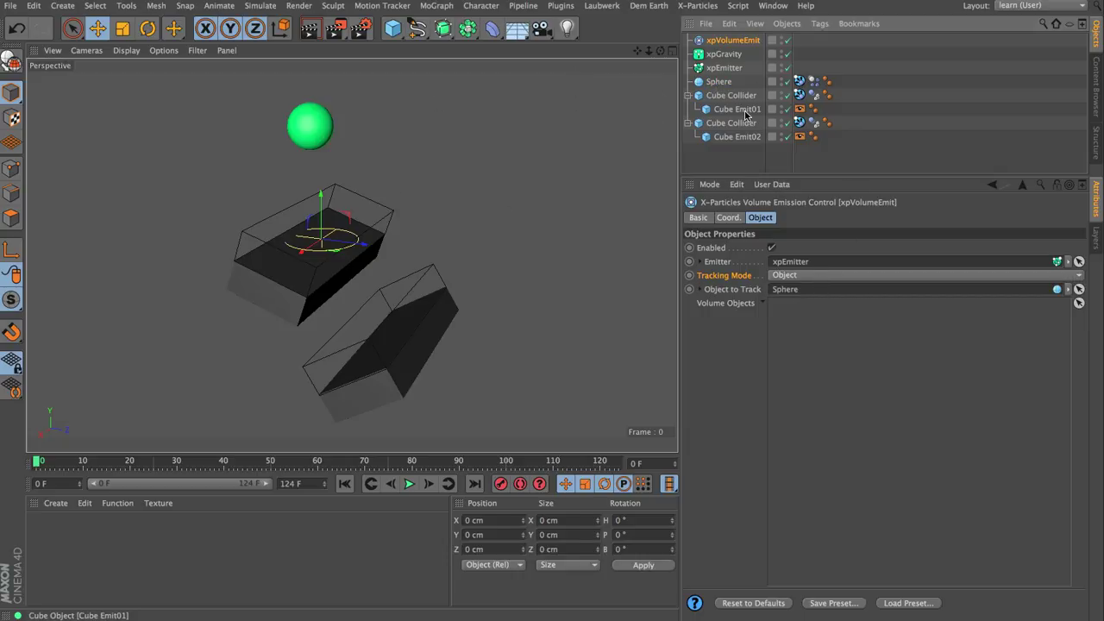
Step: Add Cube Emit01 and Cube Emit02 as the xpVolumeEmit's Volume Objects
left_click(745, 111)
left_click(737, 136)
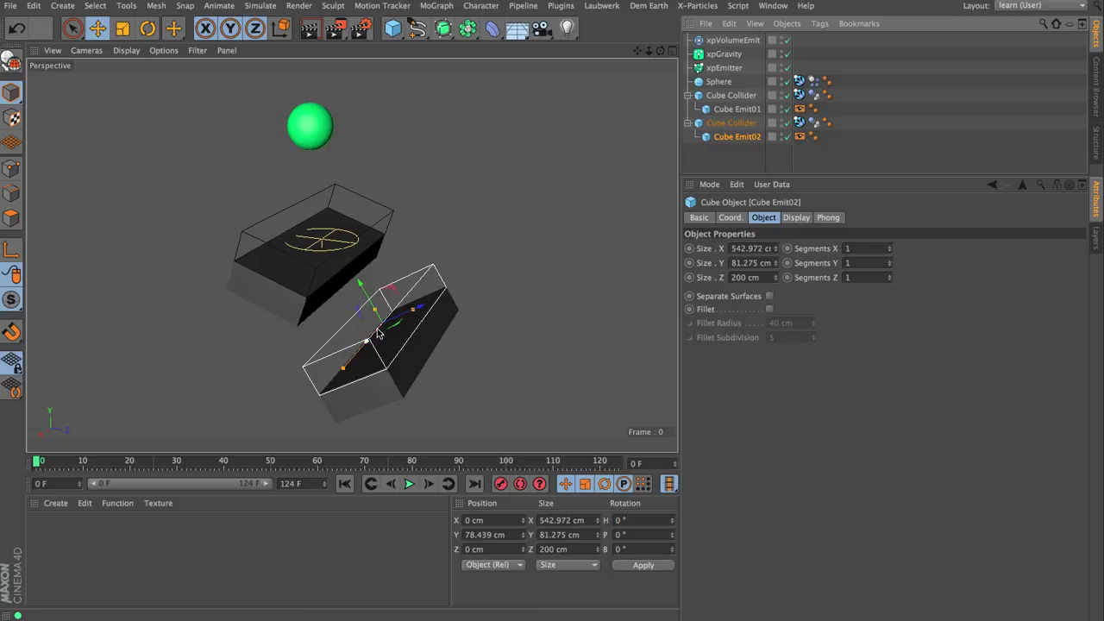
left_click(732, 40)
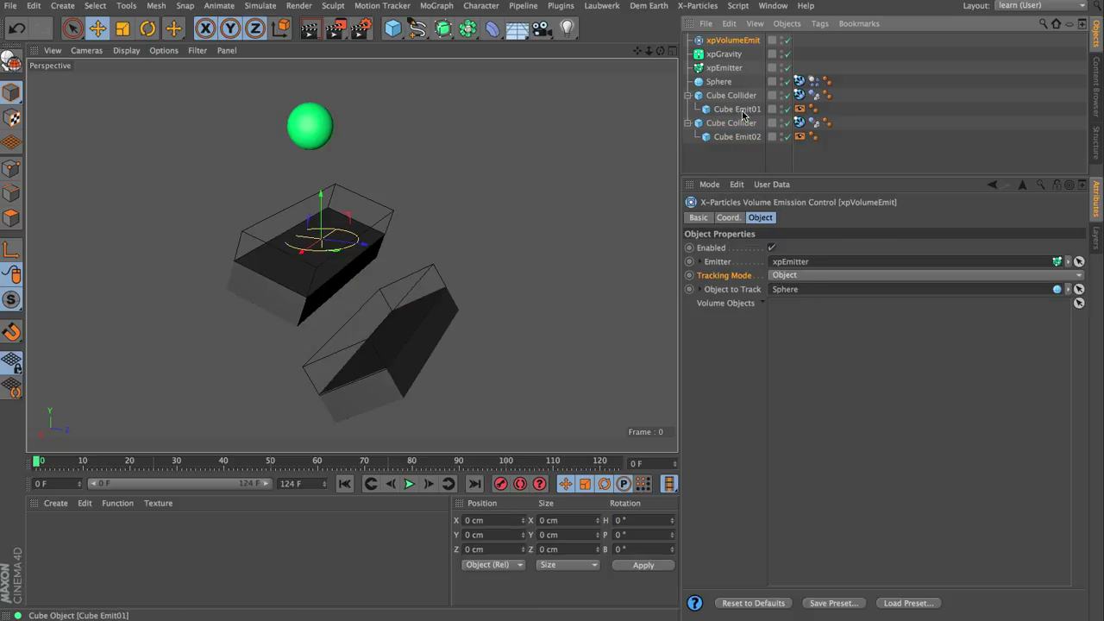
left_click_drag(841, 432, 842, 432)
left_click_drag(753, 140, 837, 362)
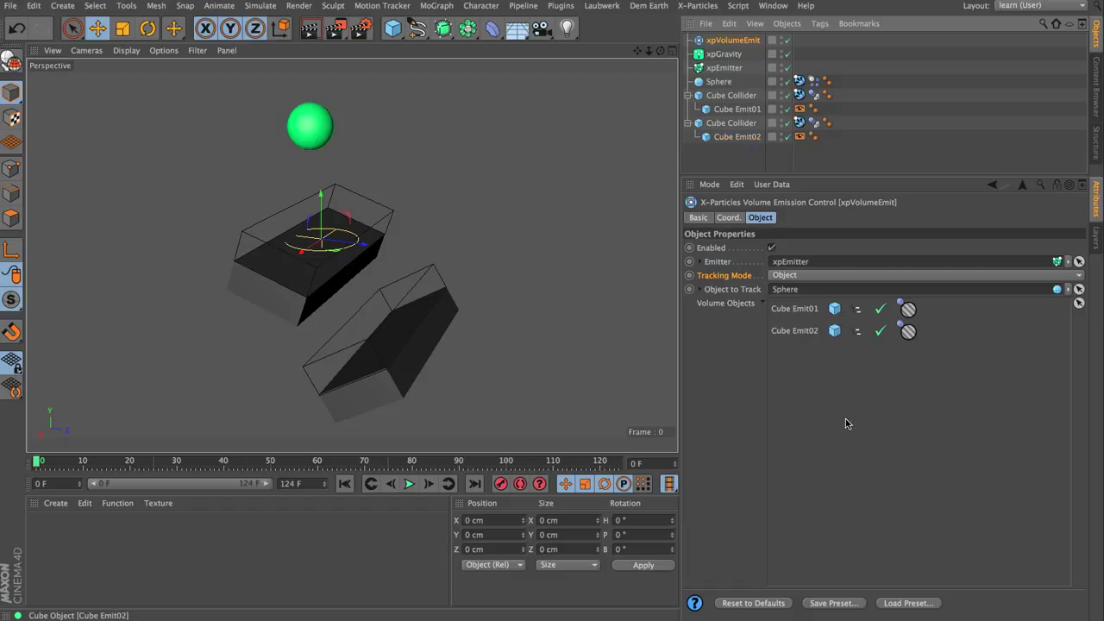
left_click(908, 309)
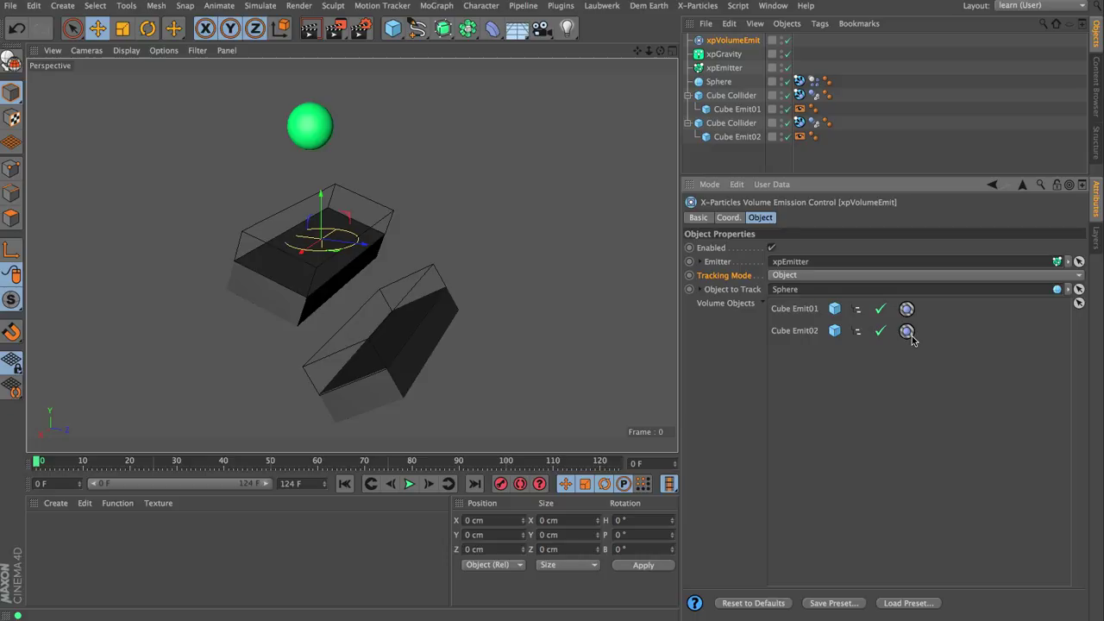
Step: Play the simulation, check it in Right (F3) and Front (F4) views, then stop and rewind
left_click(409, 485)
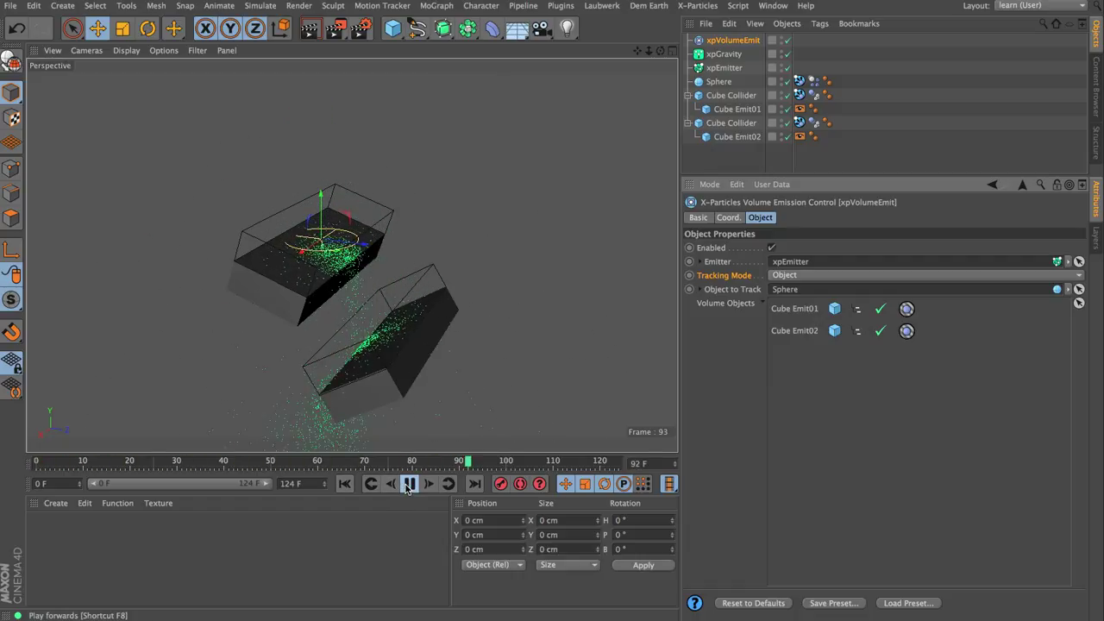
key("F3")
key("F4")
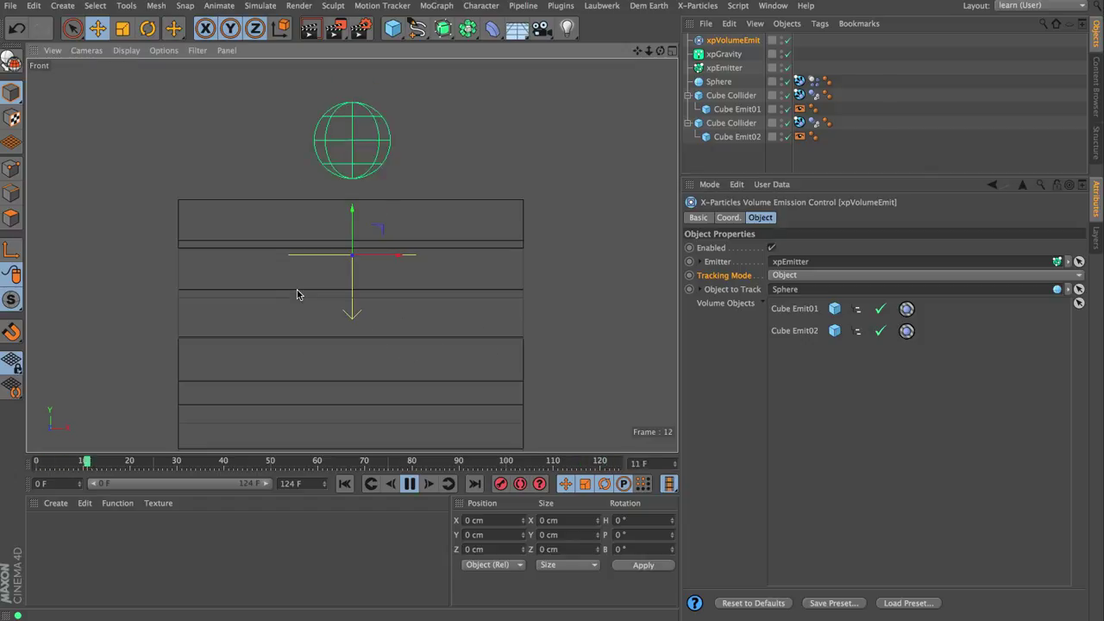
key("F3")
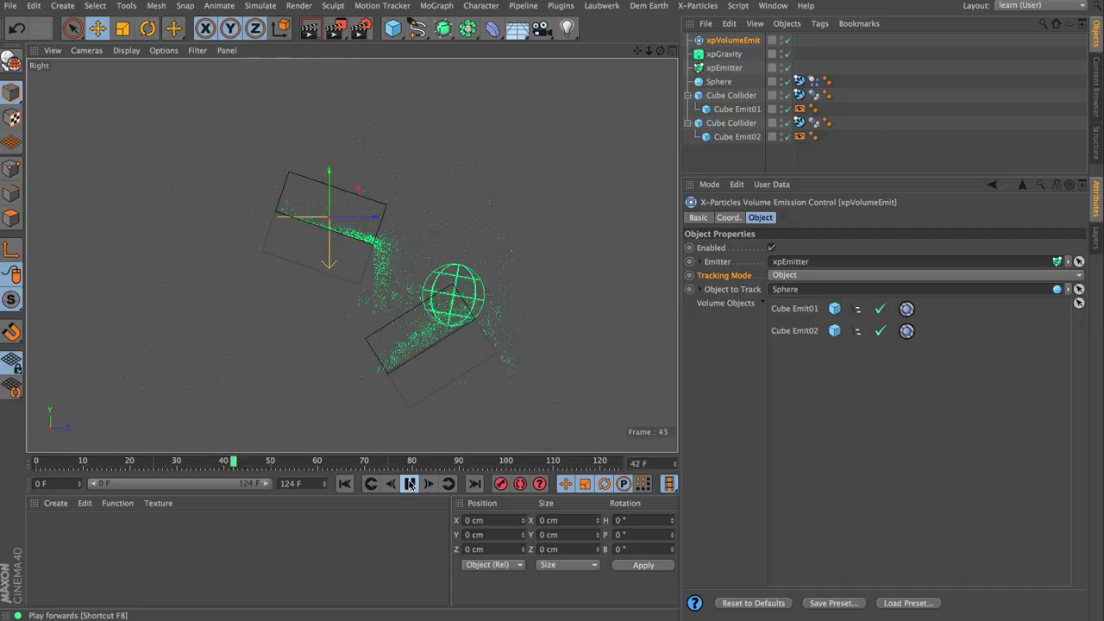
left_click(409, 484)
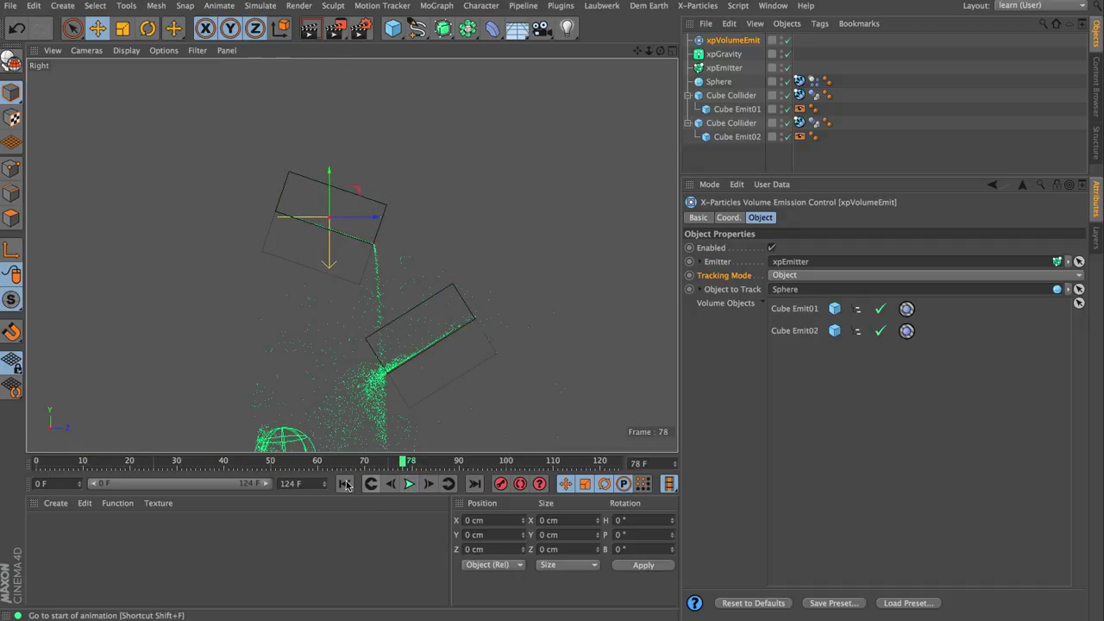
left_click(346, 484)
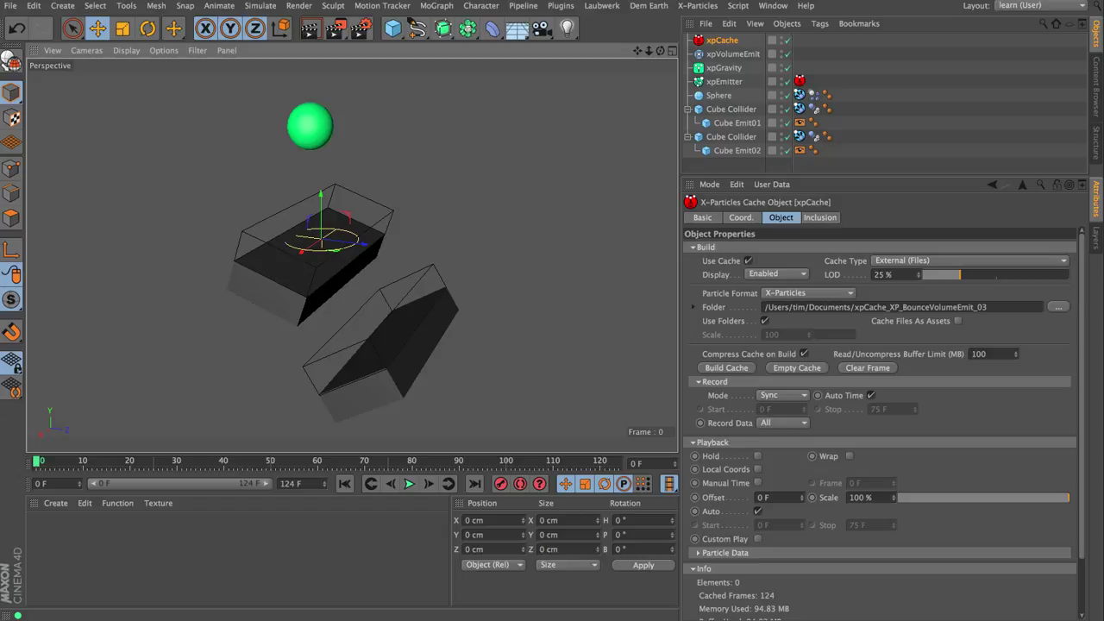
left_click(411, 484)
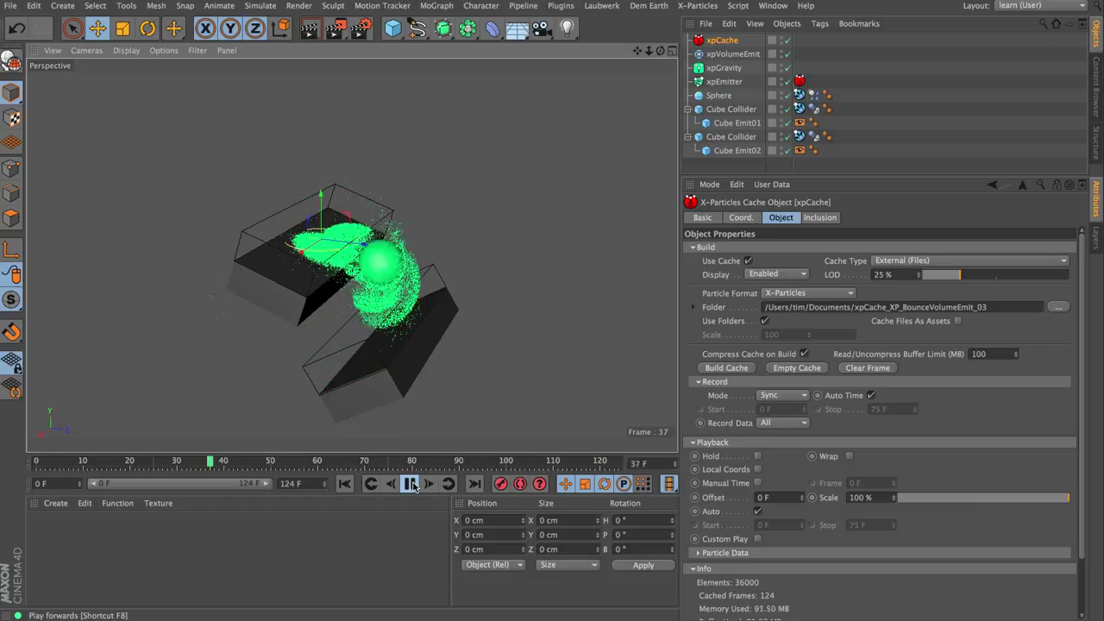
left_click(412, 484)
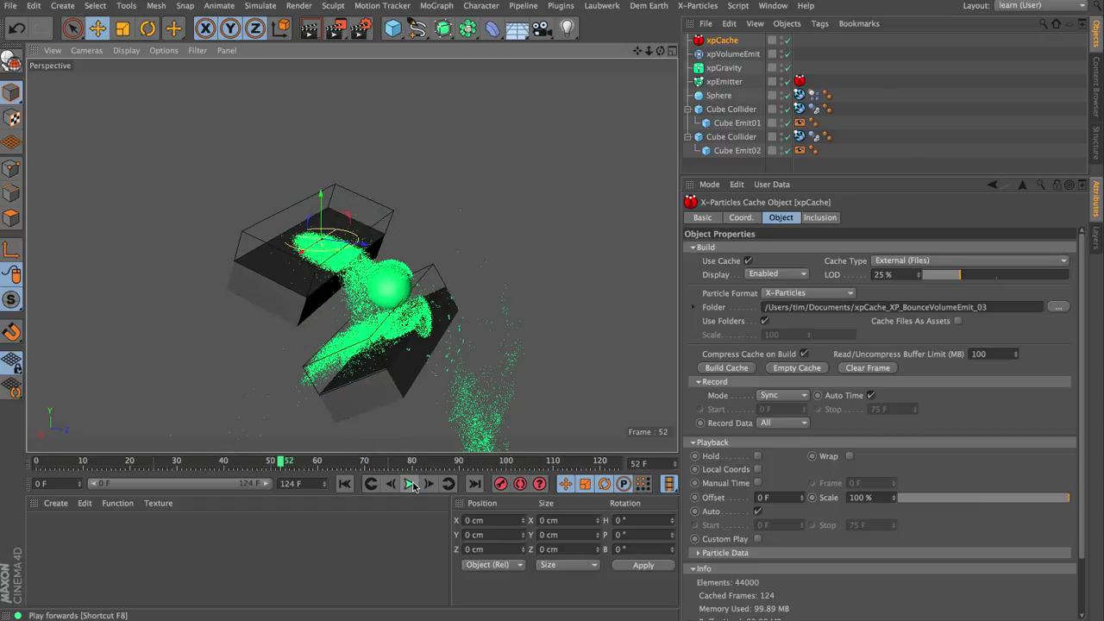
left_click(344, 484)
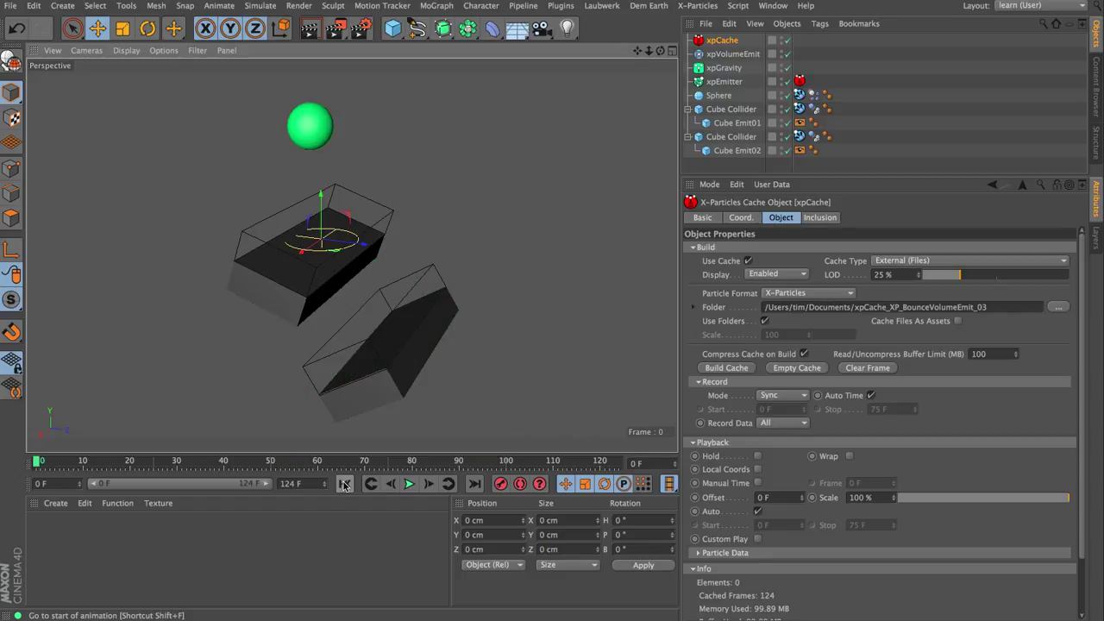